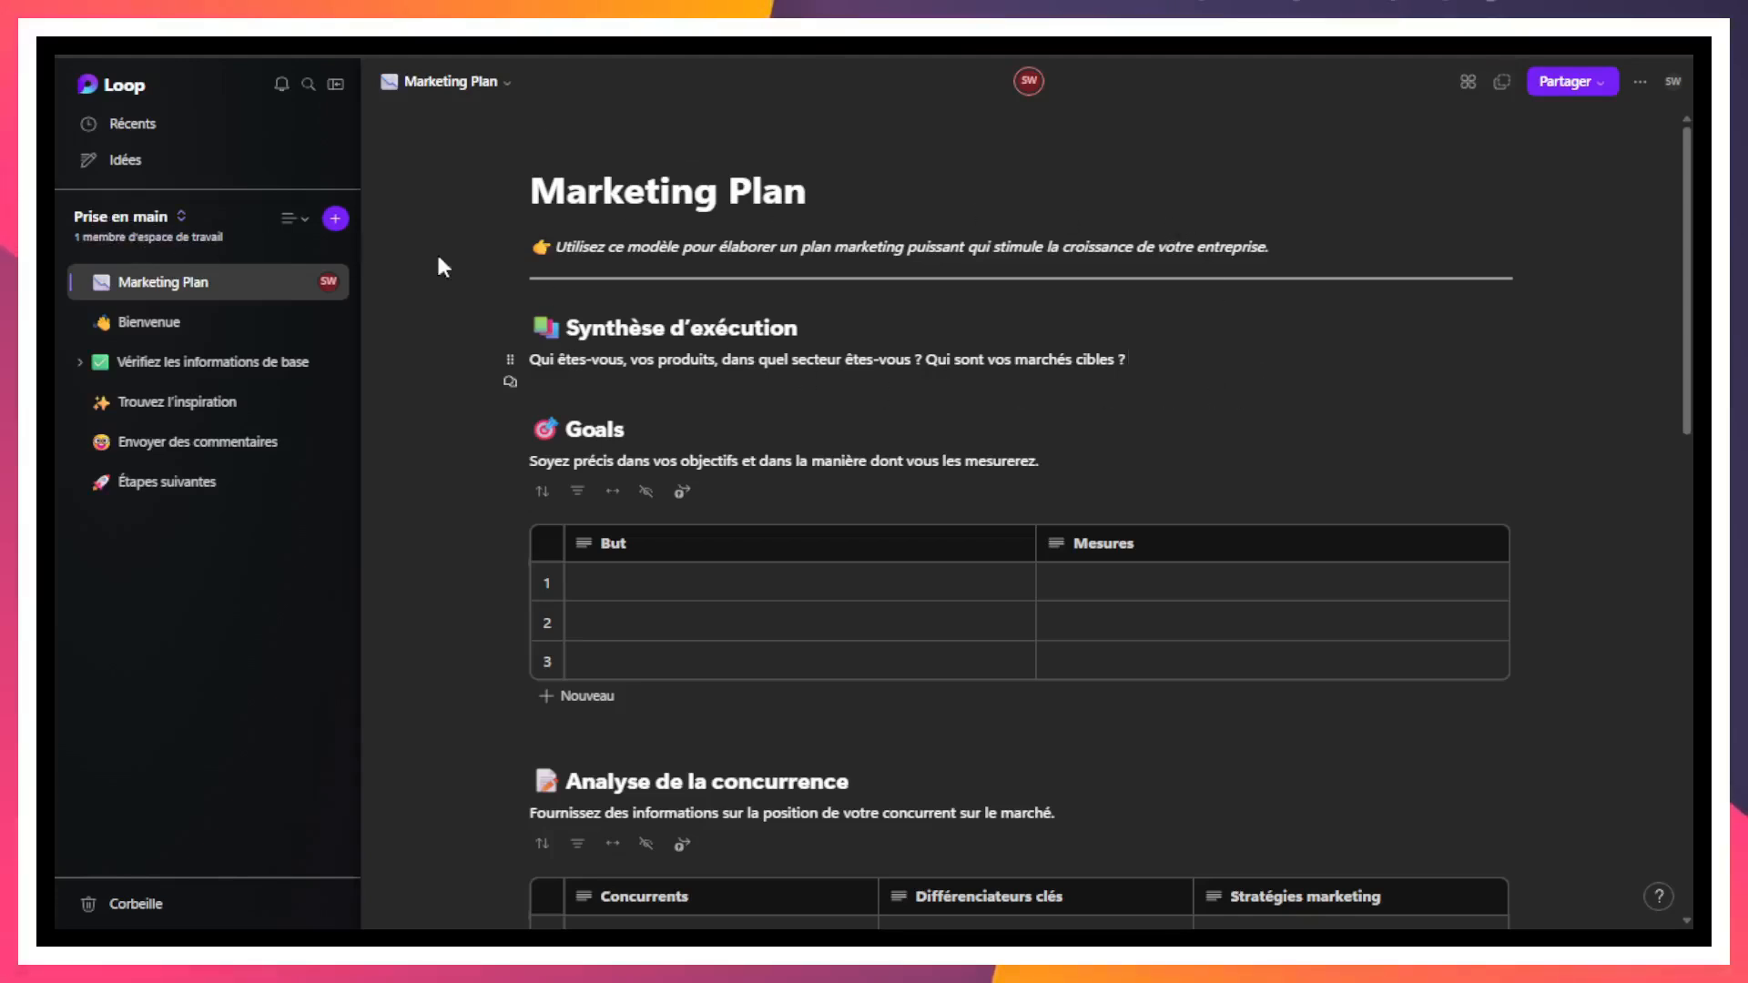
Step: Start a new workspace from the home page and name it "EDT"
{"action": "left_click", "coordinate": [132, 107]}
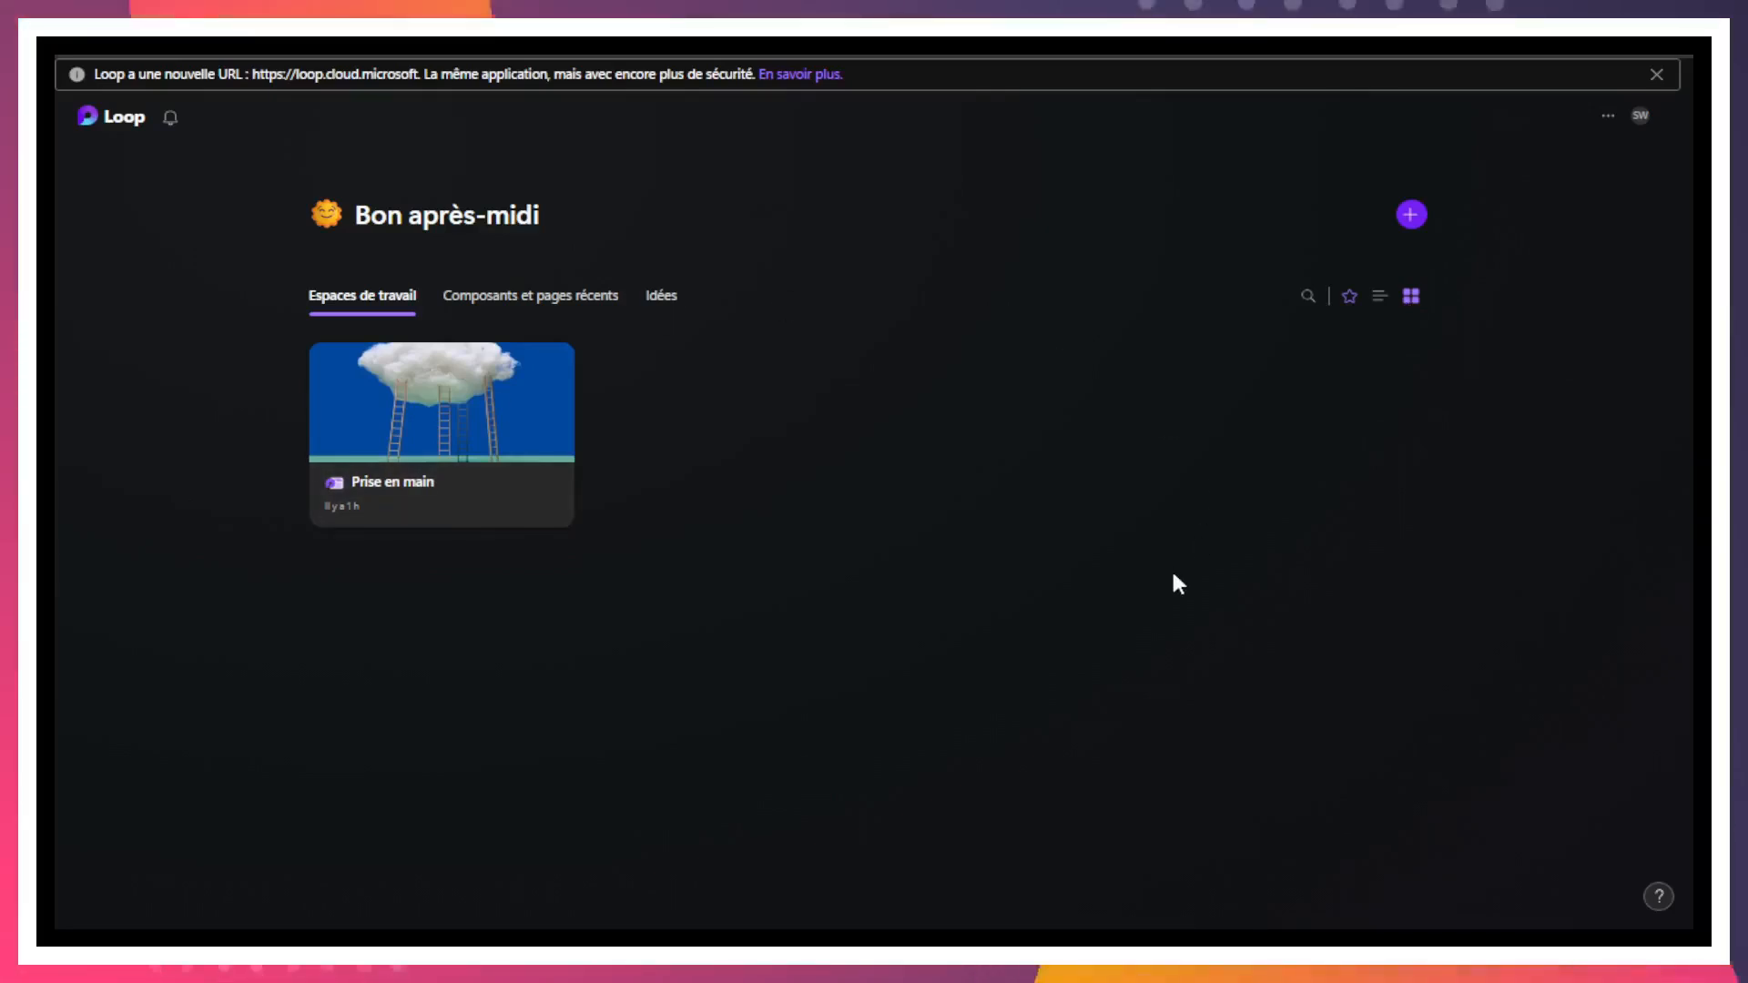
{"action": "left_click", "coordinate": [1411, 215]}
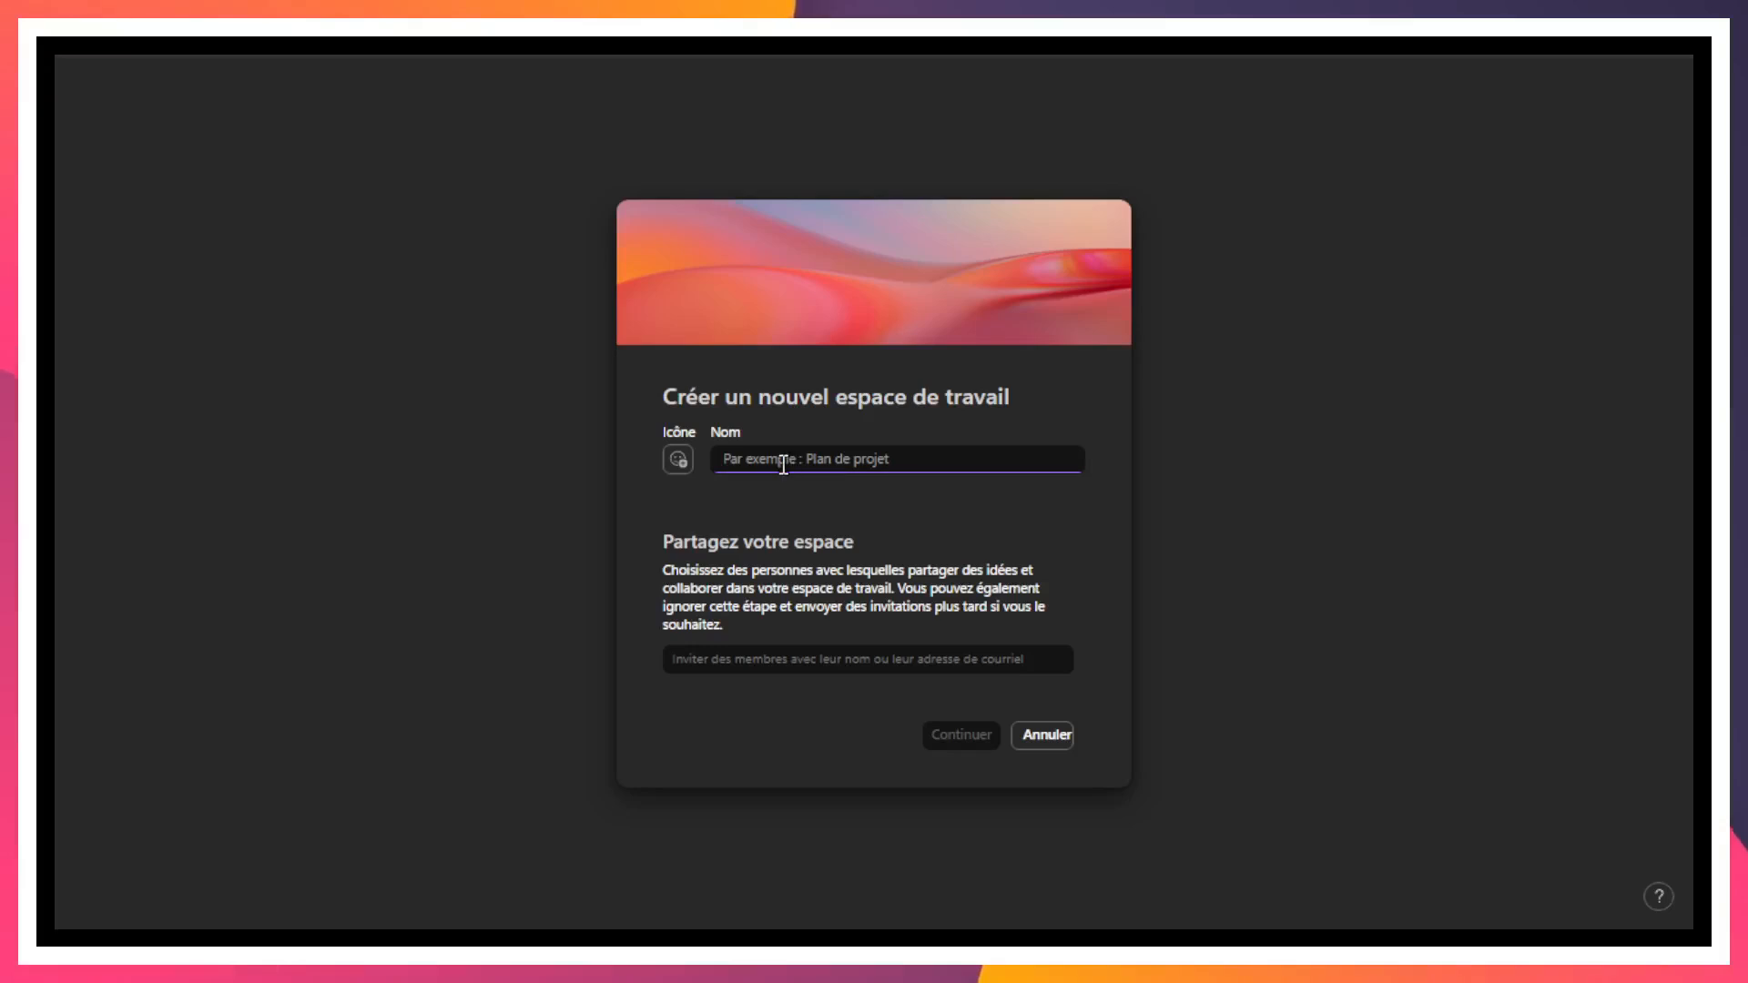
{"action": "type", "text": "EDT"}
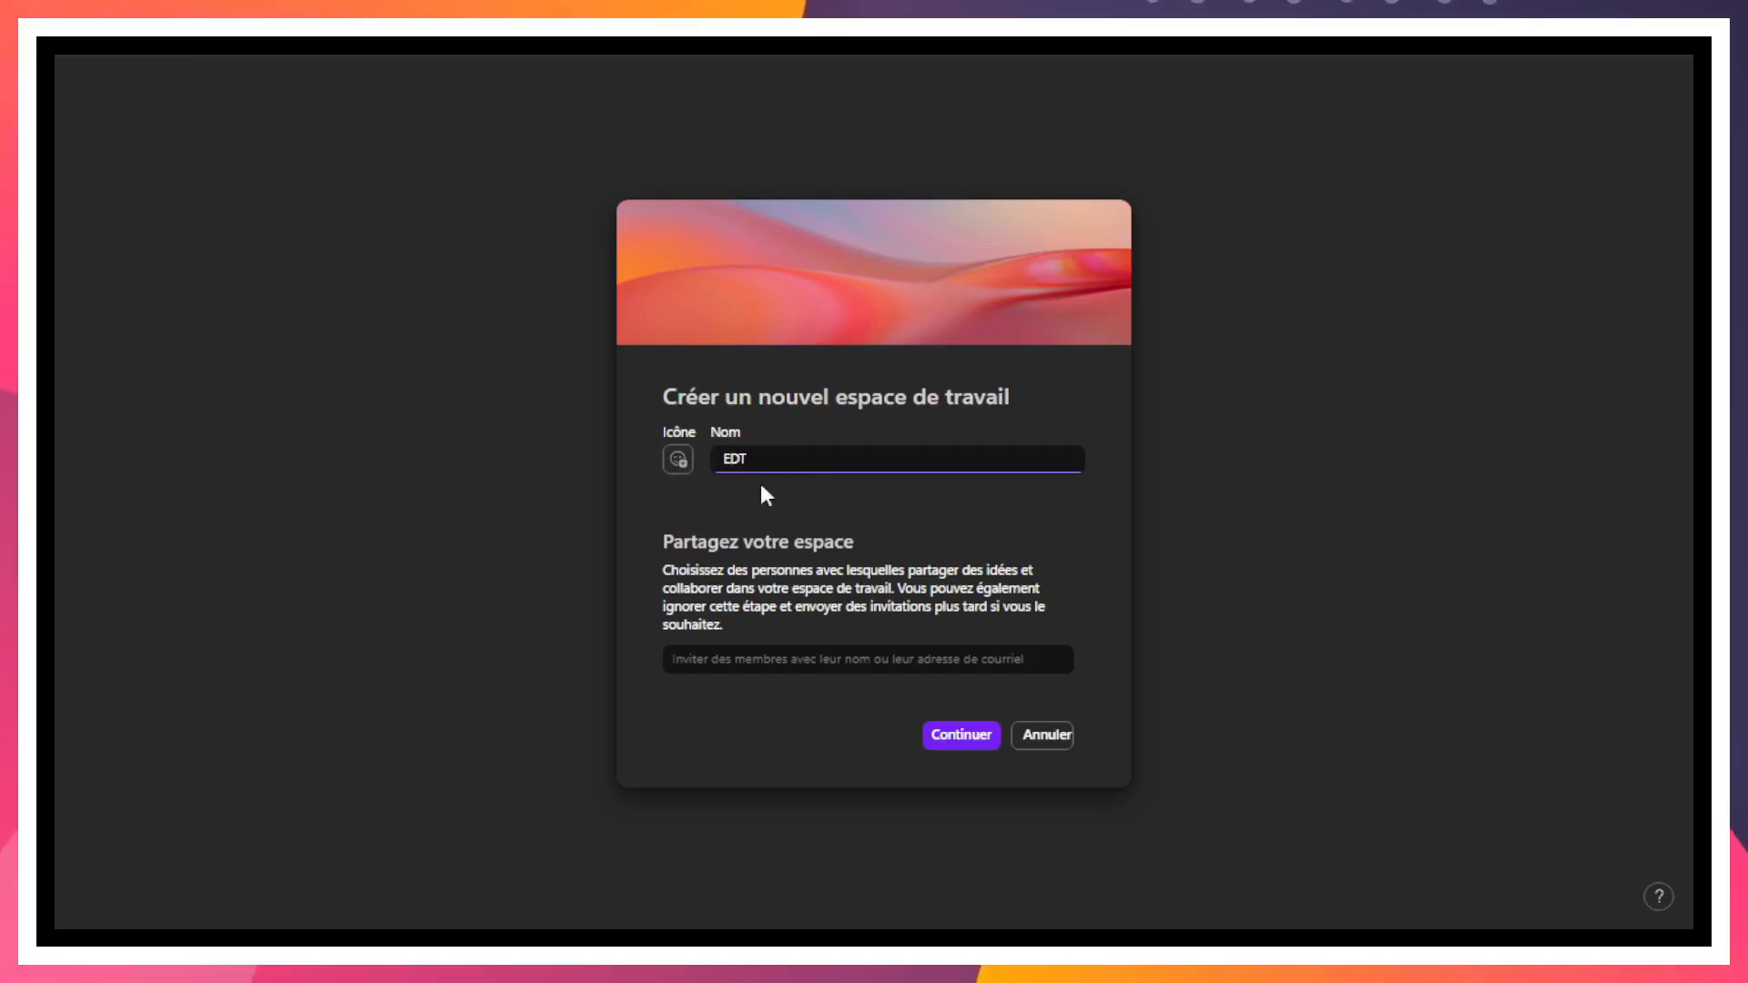
{"action": "left_click_drag", "start_coordinate": [754, 469], "coordinate": [729, 464]}
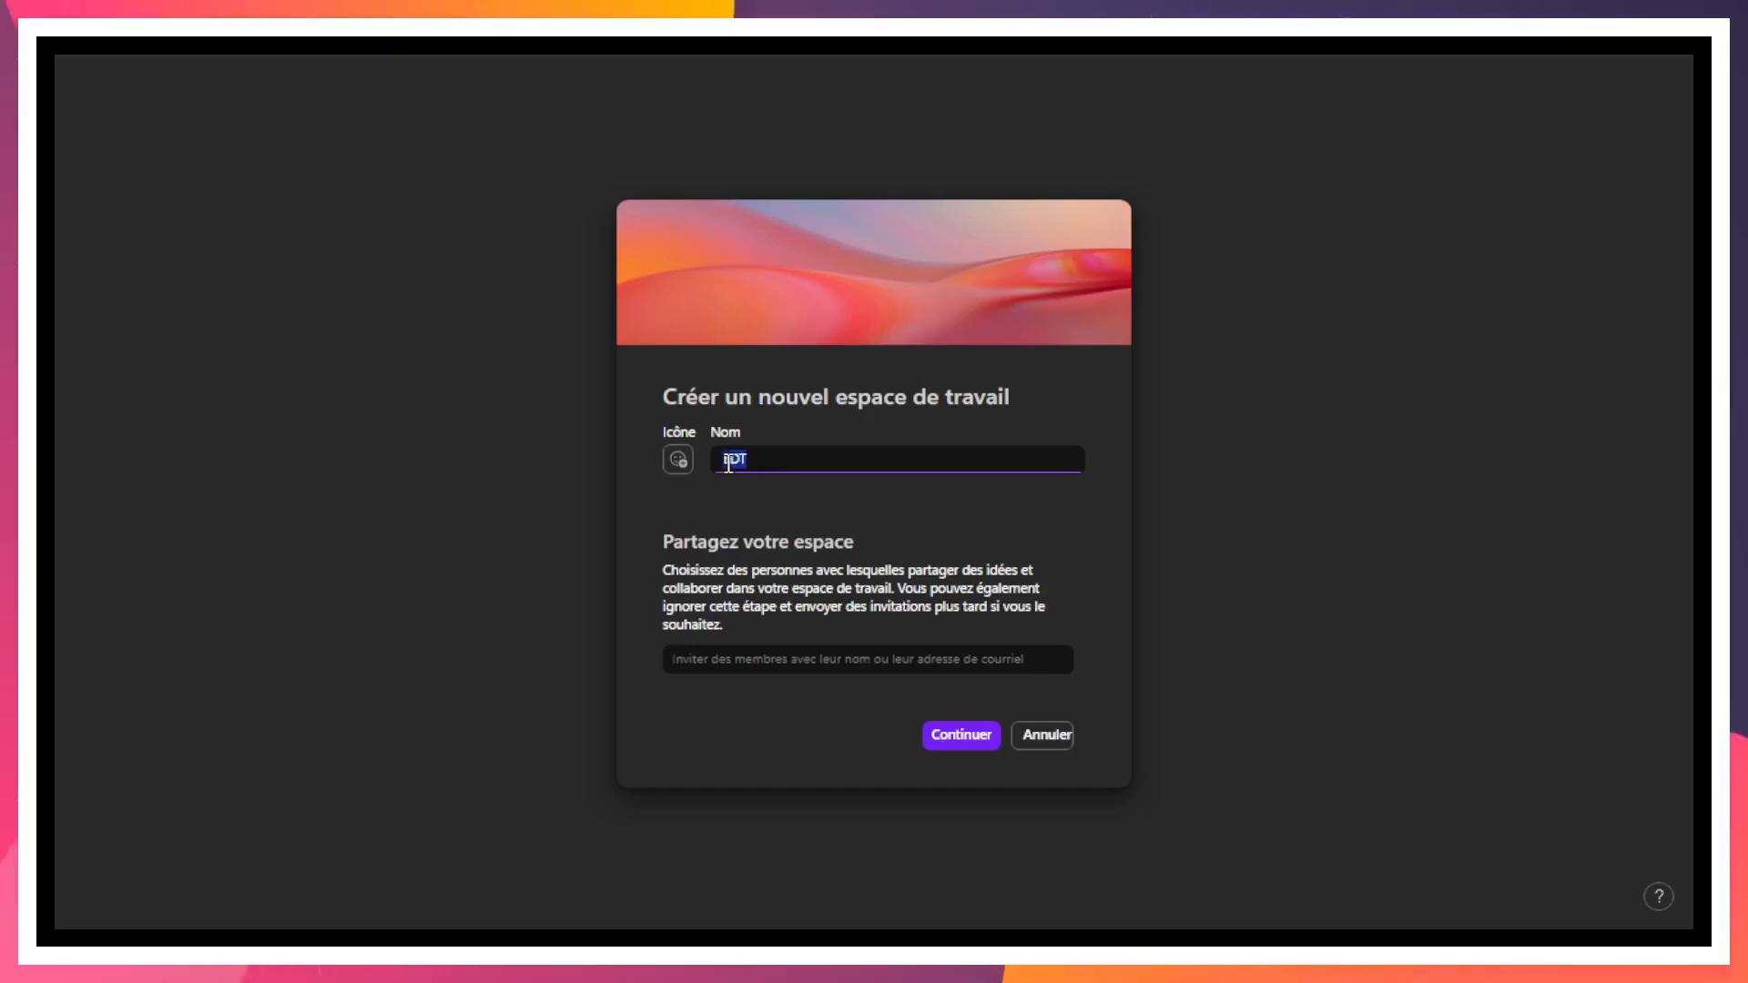
Step: Browse the workspace icon choices through the smilies, hand gestures, people and animals categories
{"action": "left_click", "coordinate": [678, 460]}
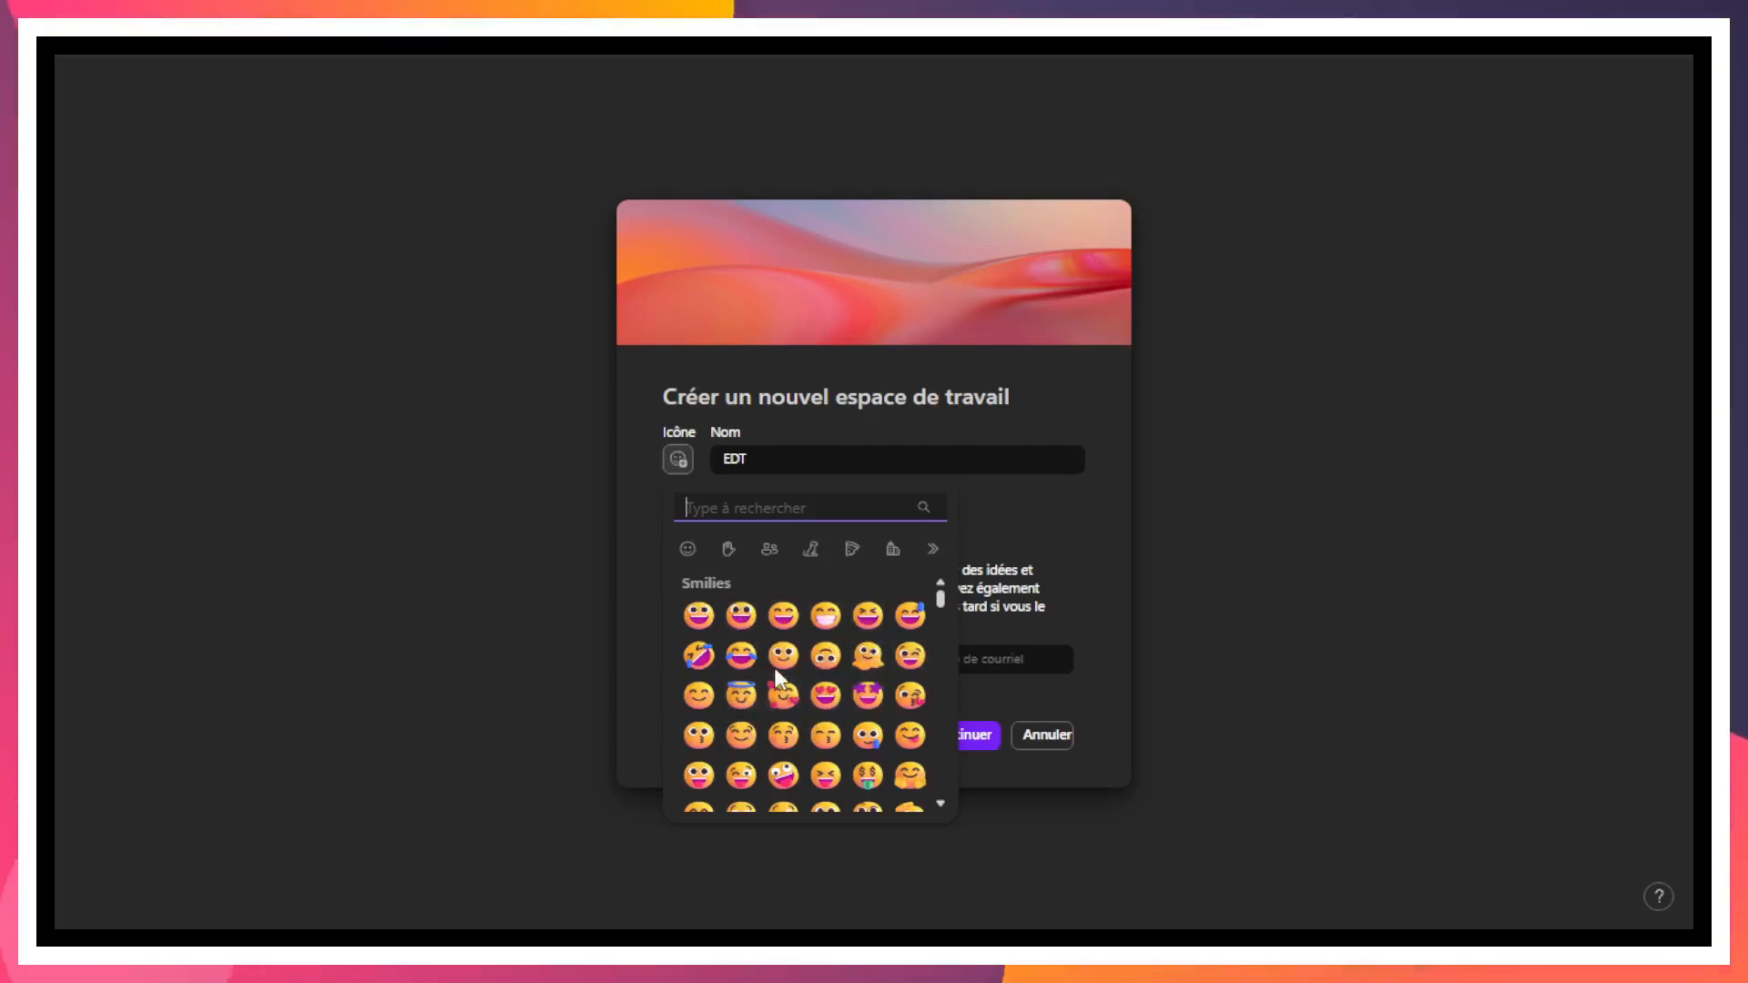
{"action": "scroll", "coordinate": [793, 716], "scroll_direction": "down", "scroll_amount": 5}
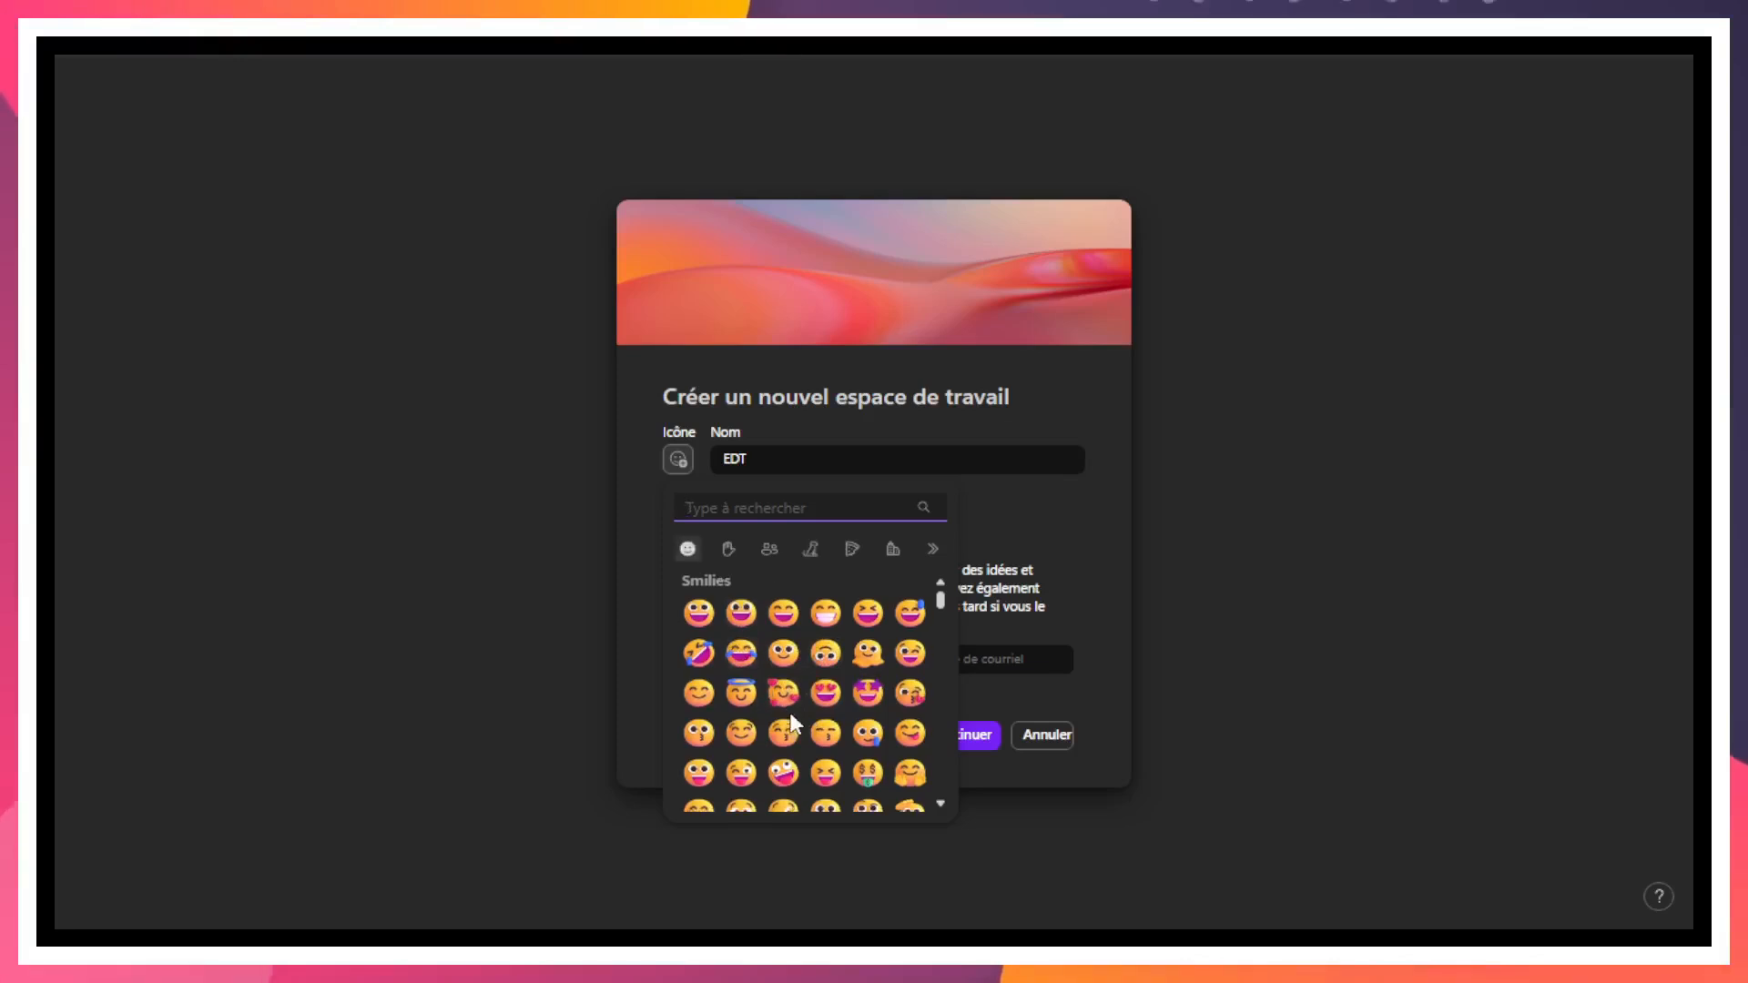
{"action": "scroll", "coordinate": [793, 715], "scroll_direction": "up", "scroll_amount": 5}
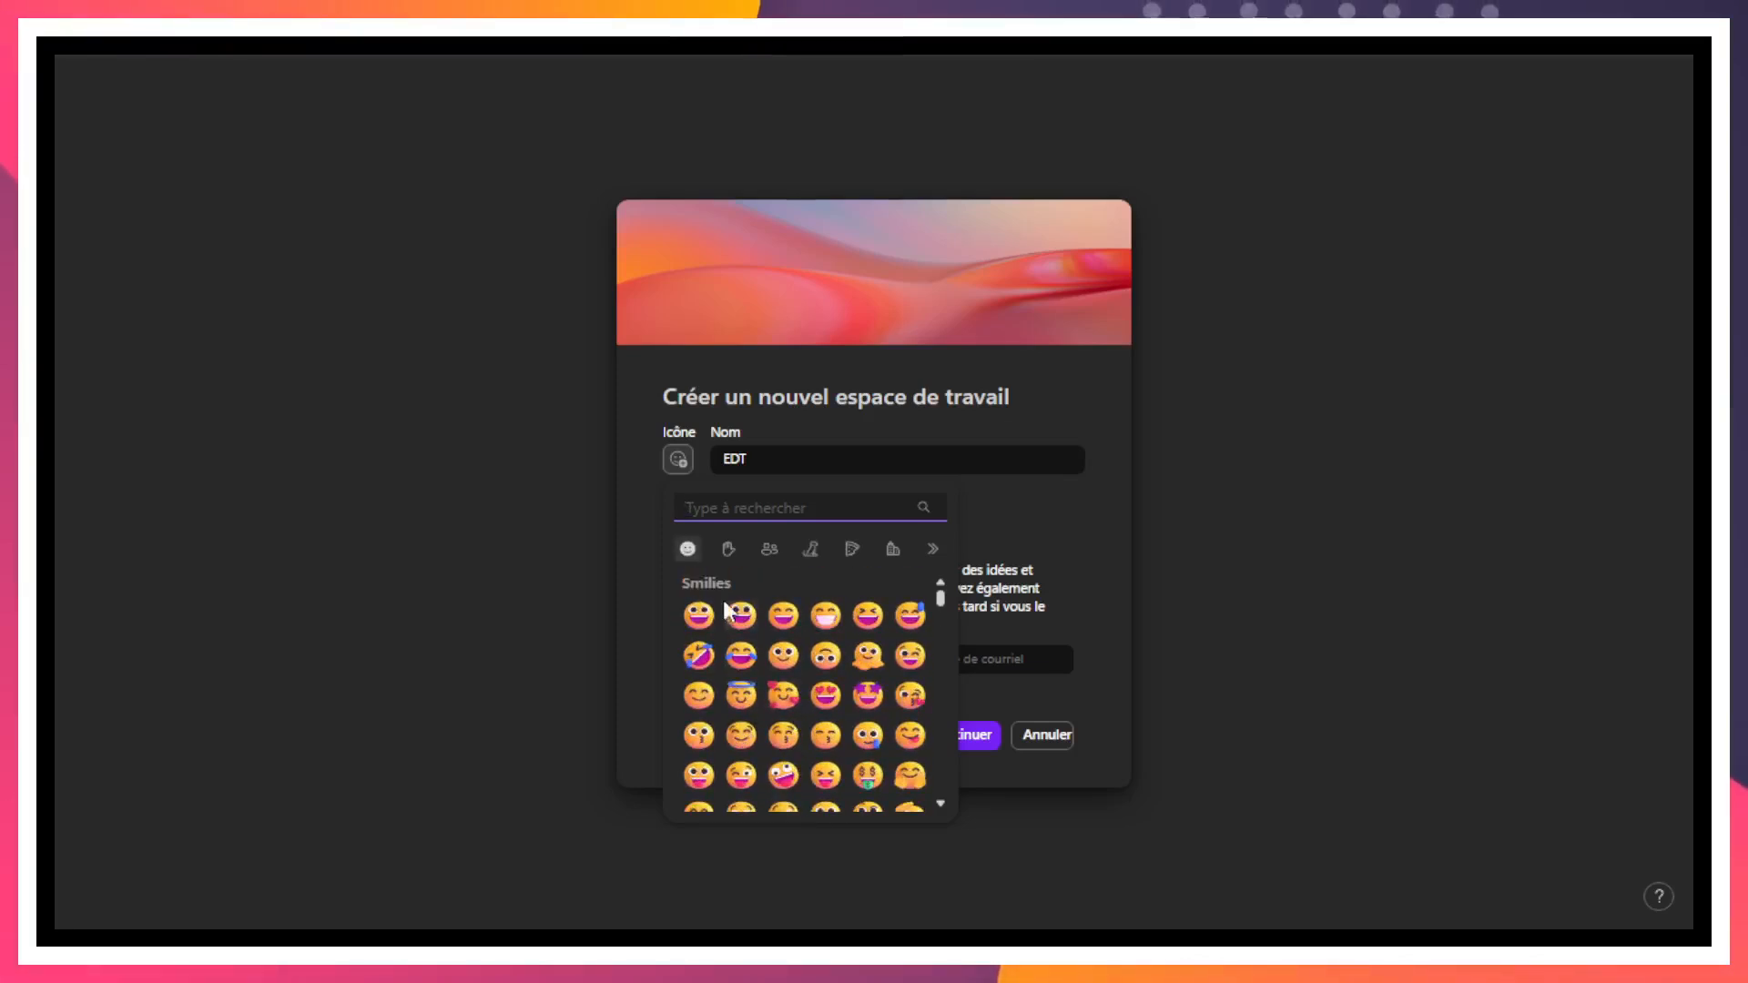
{"action": "left_click", "coordinate": [731, 550]}
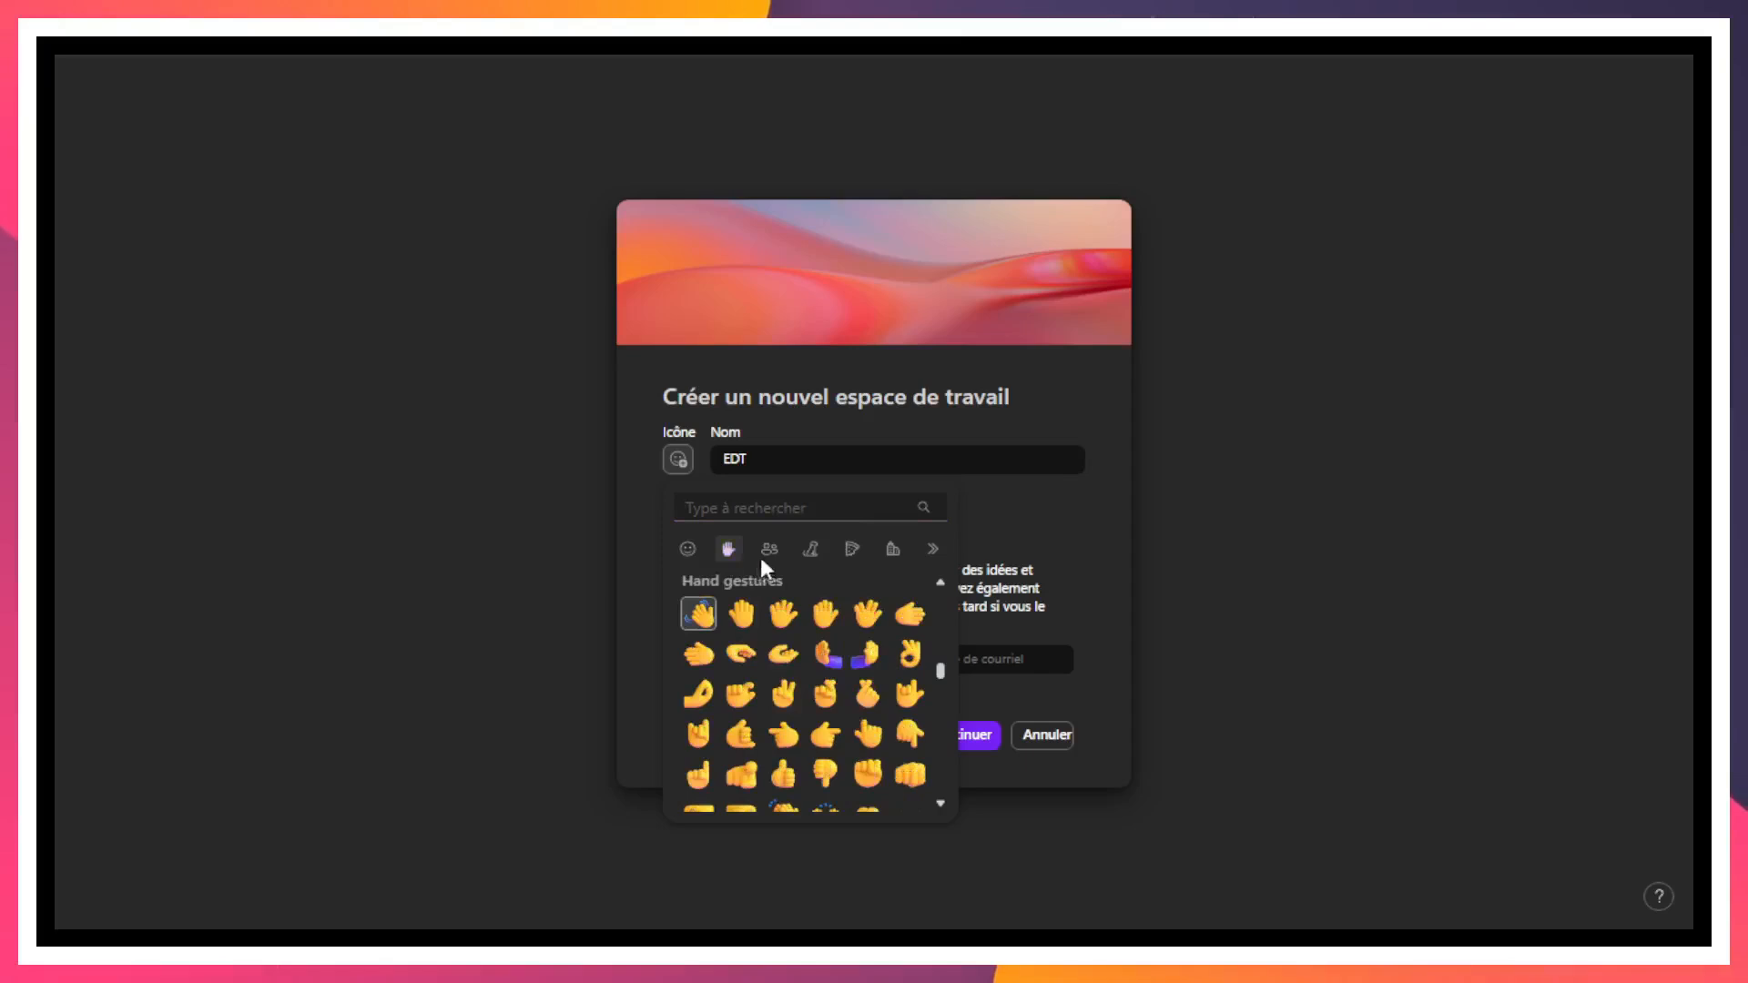
{"action": "left_click", "coordinate": [782, 549]}
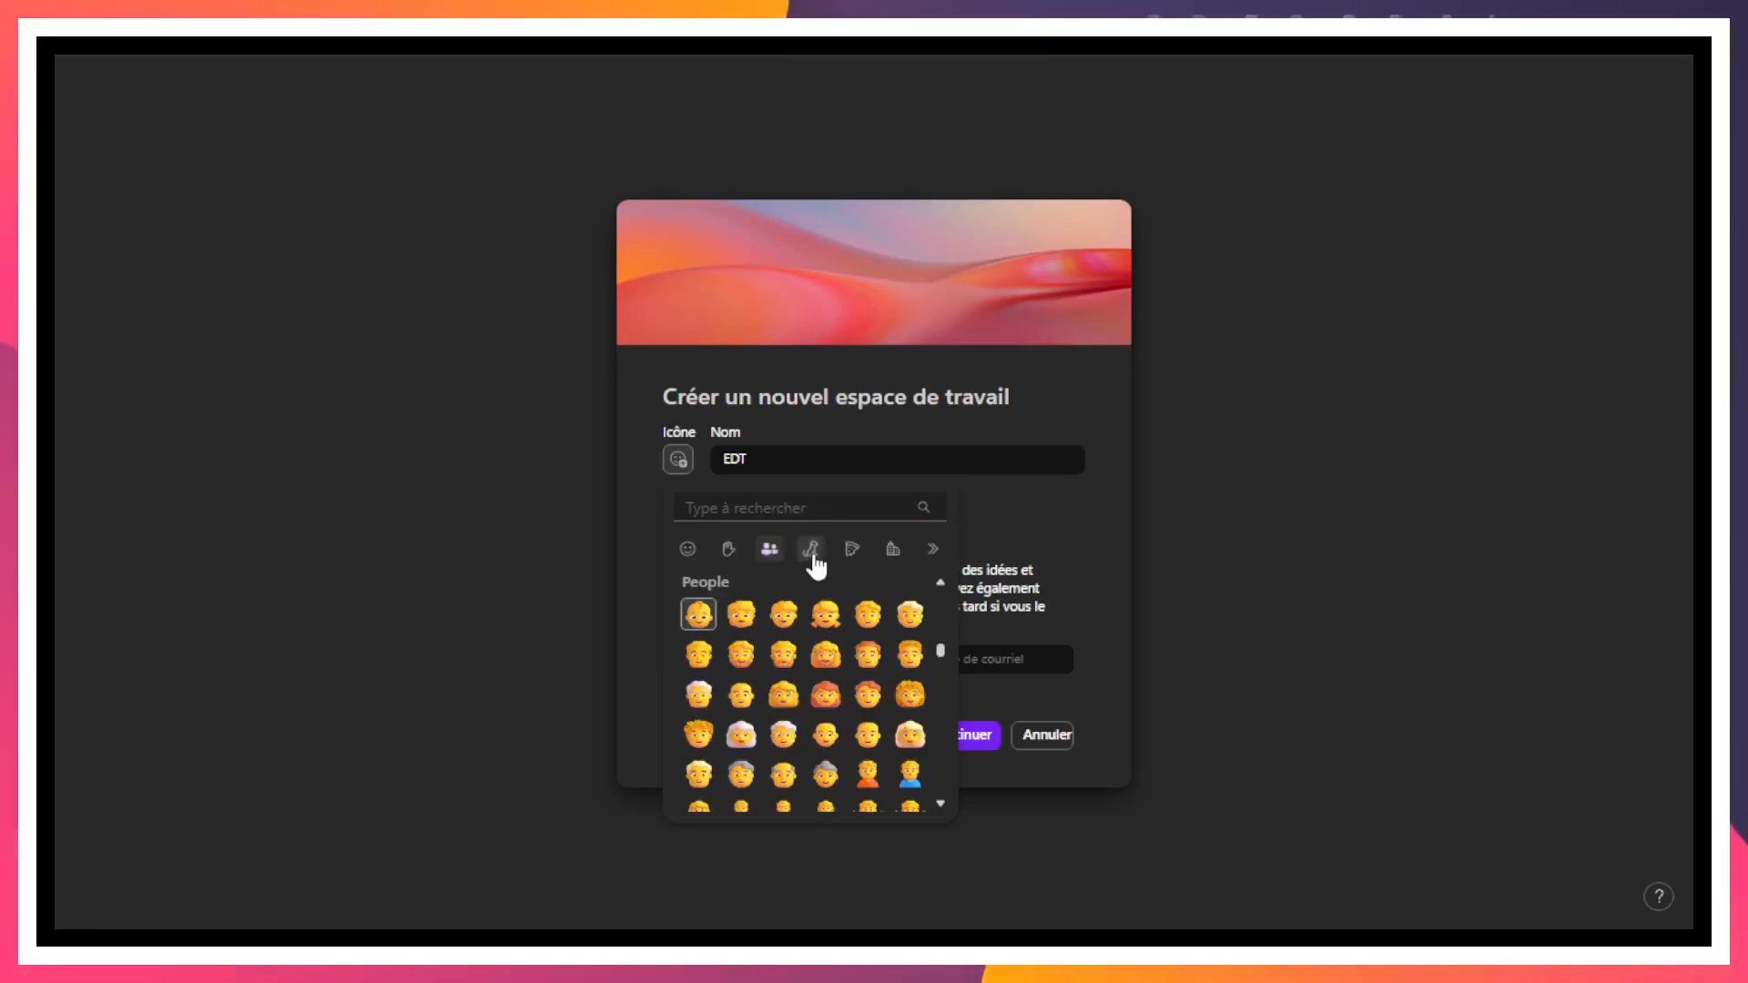
{"action": "left_click", "coordinate": [813, 555]}
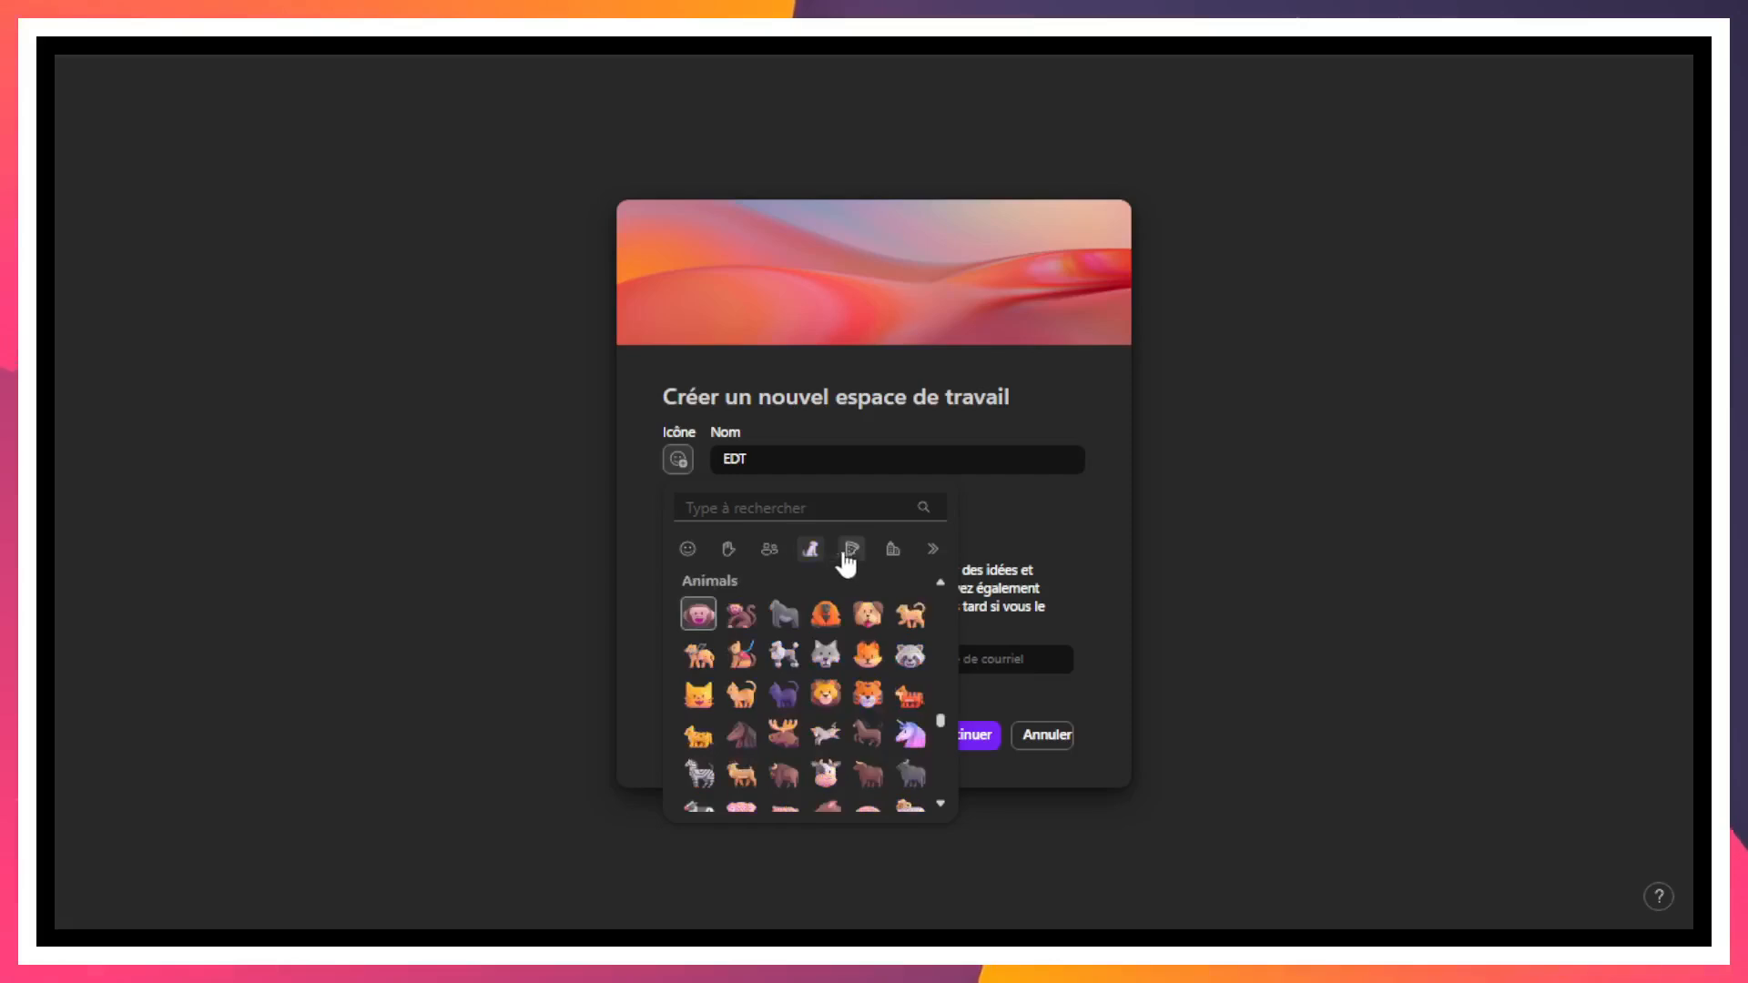
{"action": "left_click", "coordinate": [692, 550]}
Step: Search the icons for "projet" and clear the search
{"action": "left_click", "coordinate": [747, 504]}
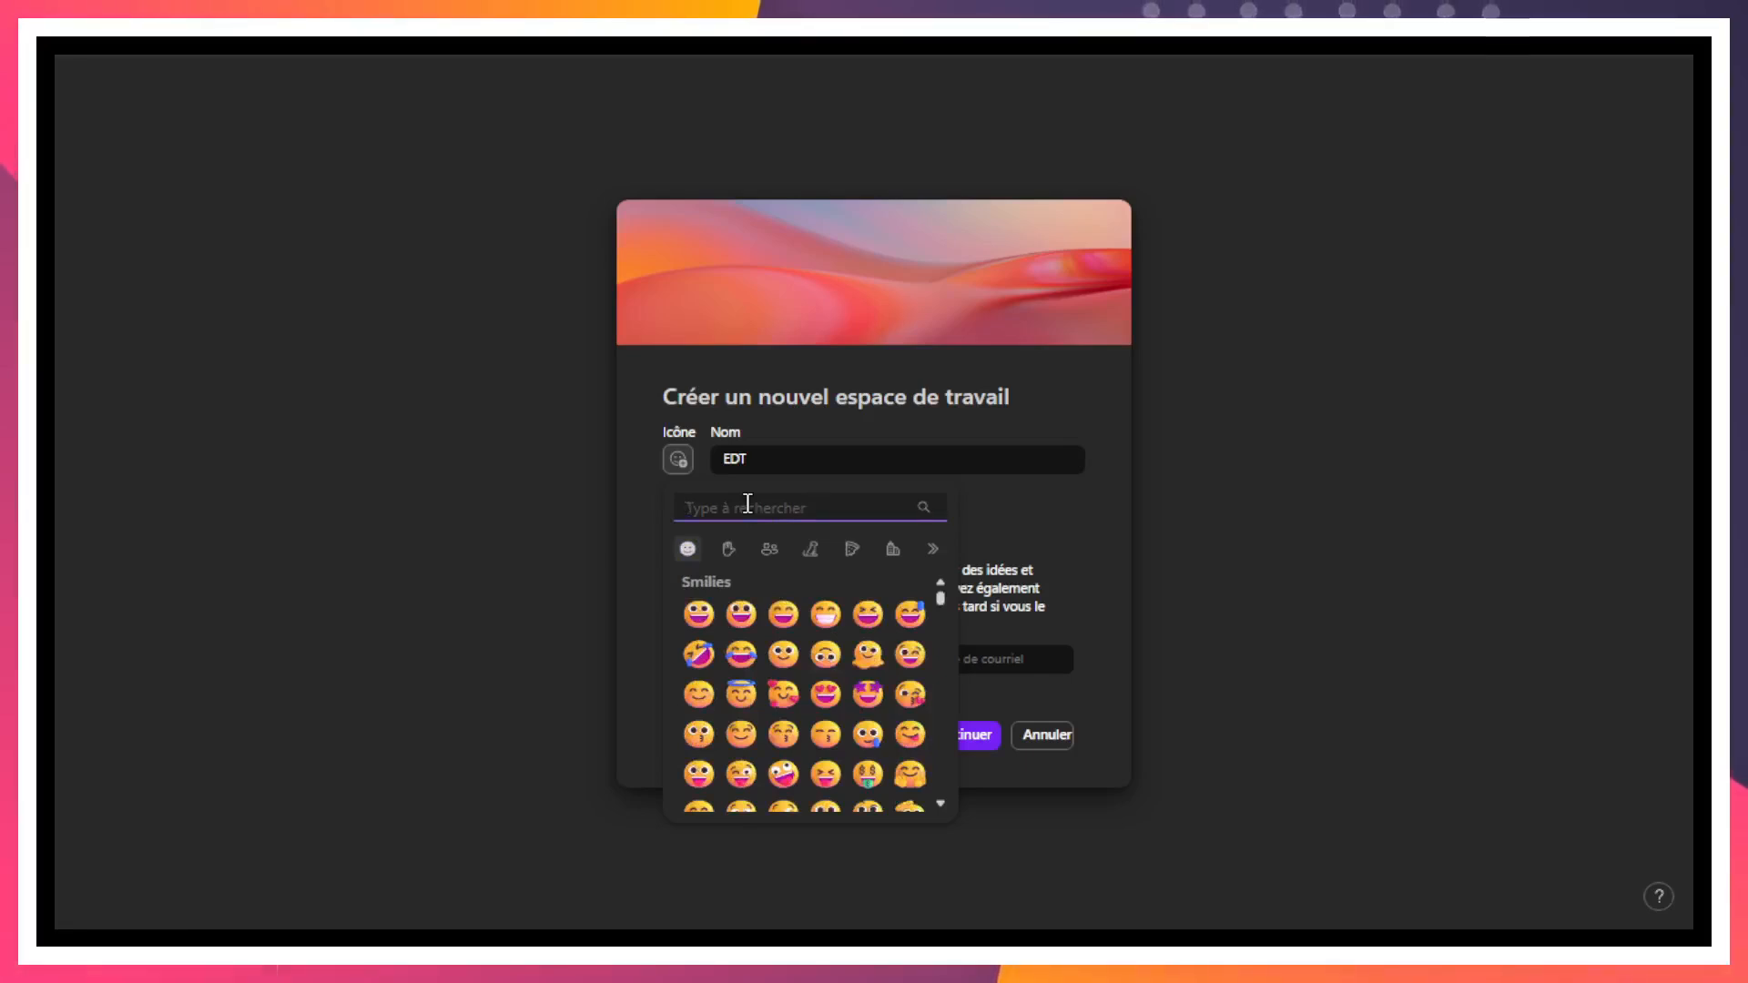
{"action": "type", "text": "projet"}
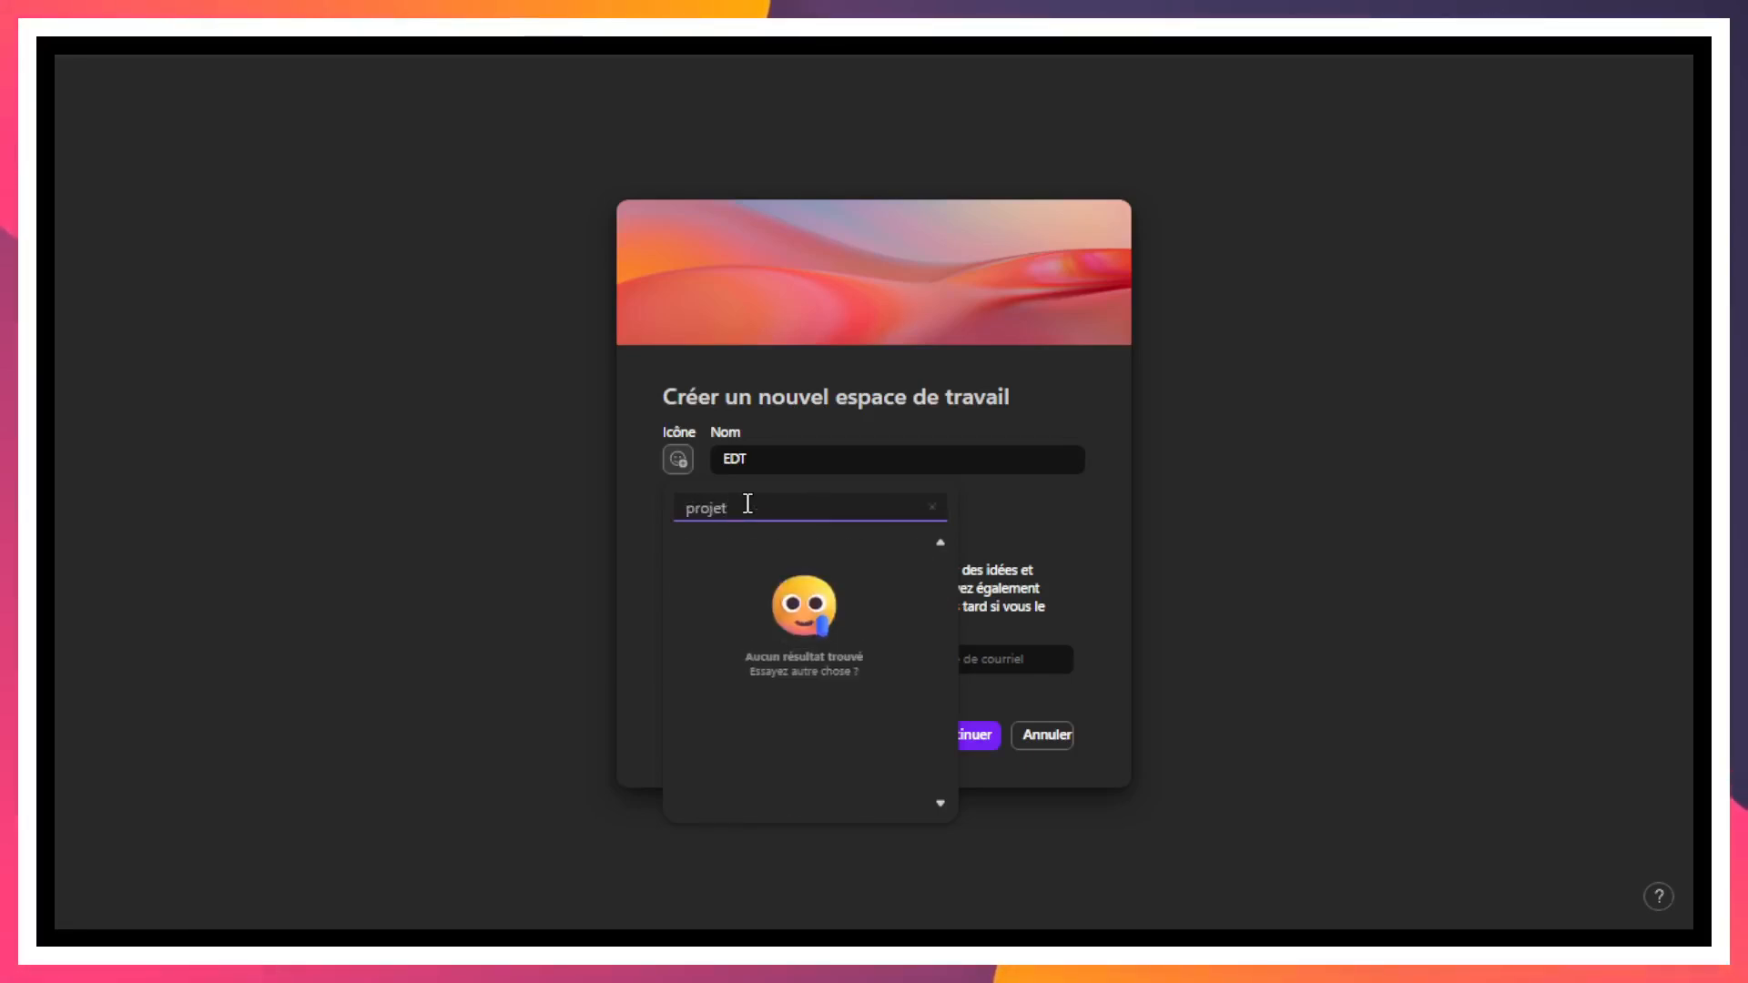
{"action": "key", "text": "BackSpace"}
{"action": "key", "text": "BackSpace"}
{"action": "key", "text": "BackSpace"}
{"action": "key", "text": "BackSpace"}
{"action": "key", "text": "BackSpace"}
{"action": "key", "text": "BackSpace"}
{"action": "key", "text": "BackSpace"}
{"action": "key", "text": "BackSpace"}
{"action": "key", "text": "BackSpace"}
{"action": "key", "text": "BackSpace"}
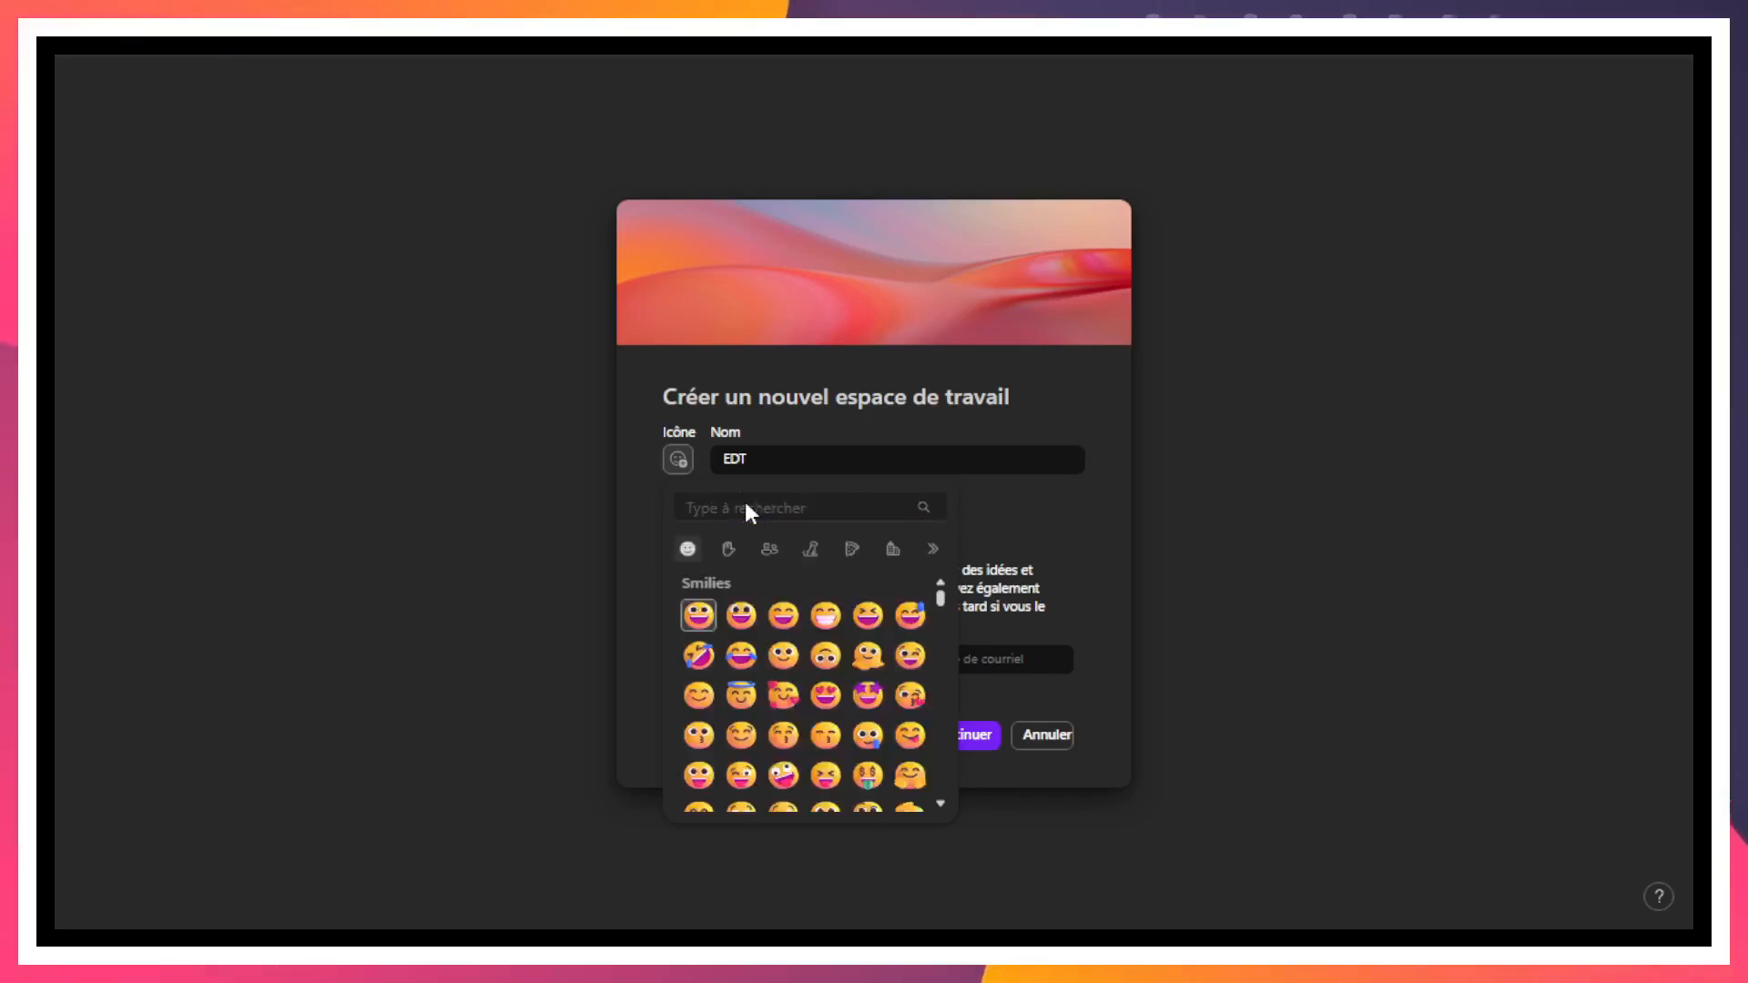
Step: Search the icons for "cible" and set the target emoji as the workspace icon
{"action": "type", "text": "cible"}
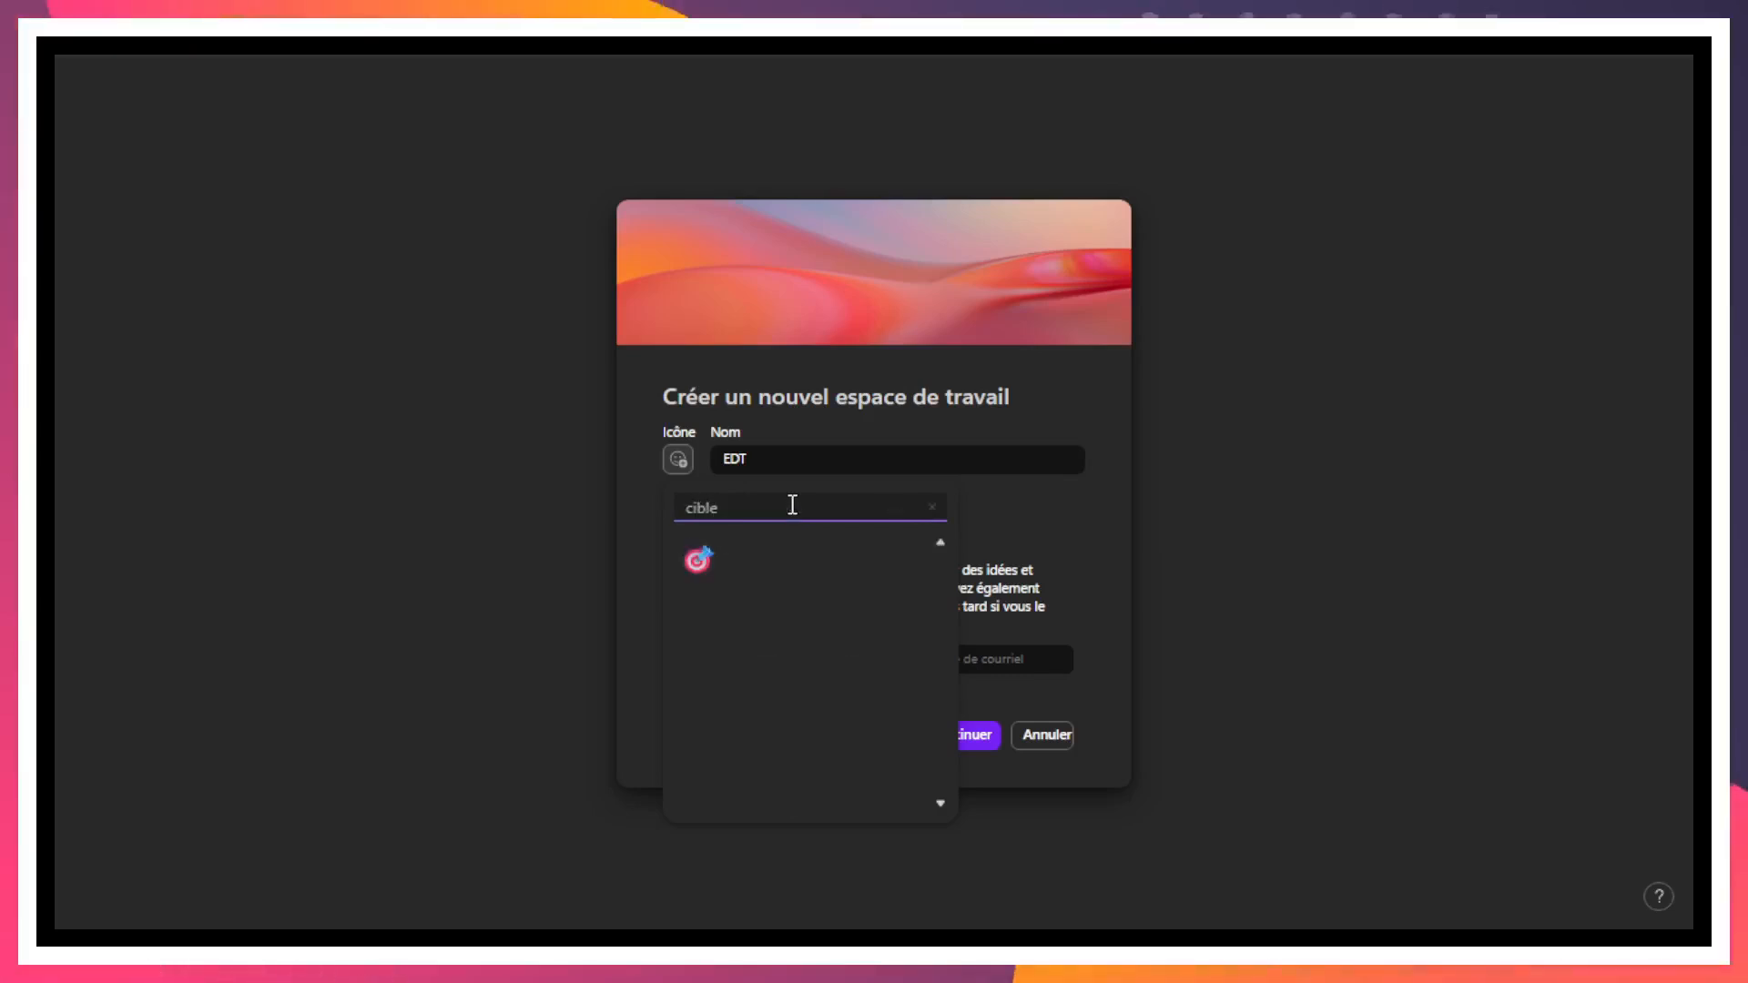
{"action": "left_click", "coordinate": [699, 560]}
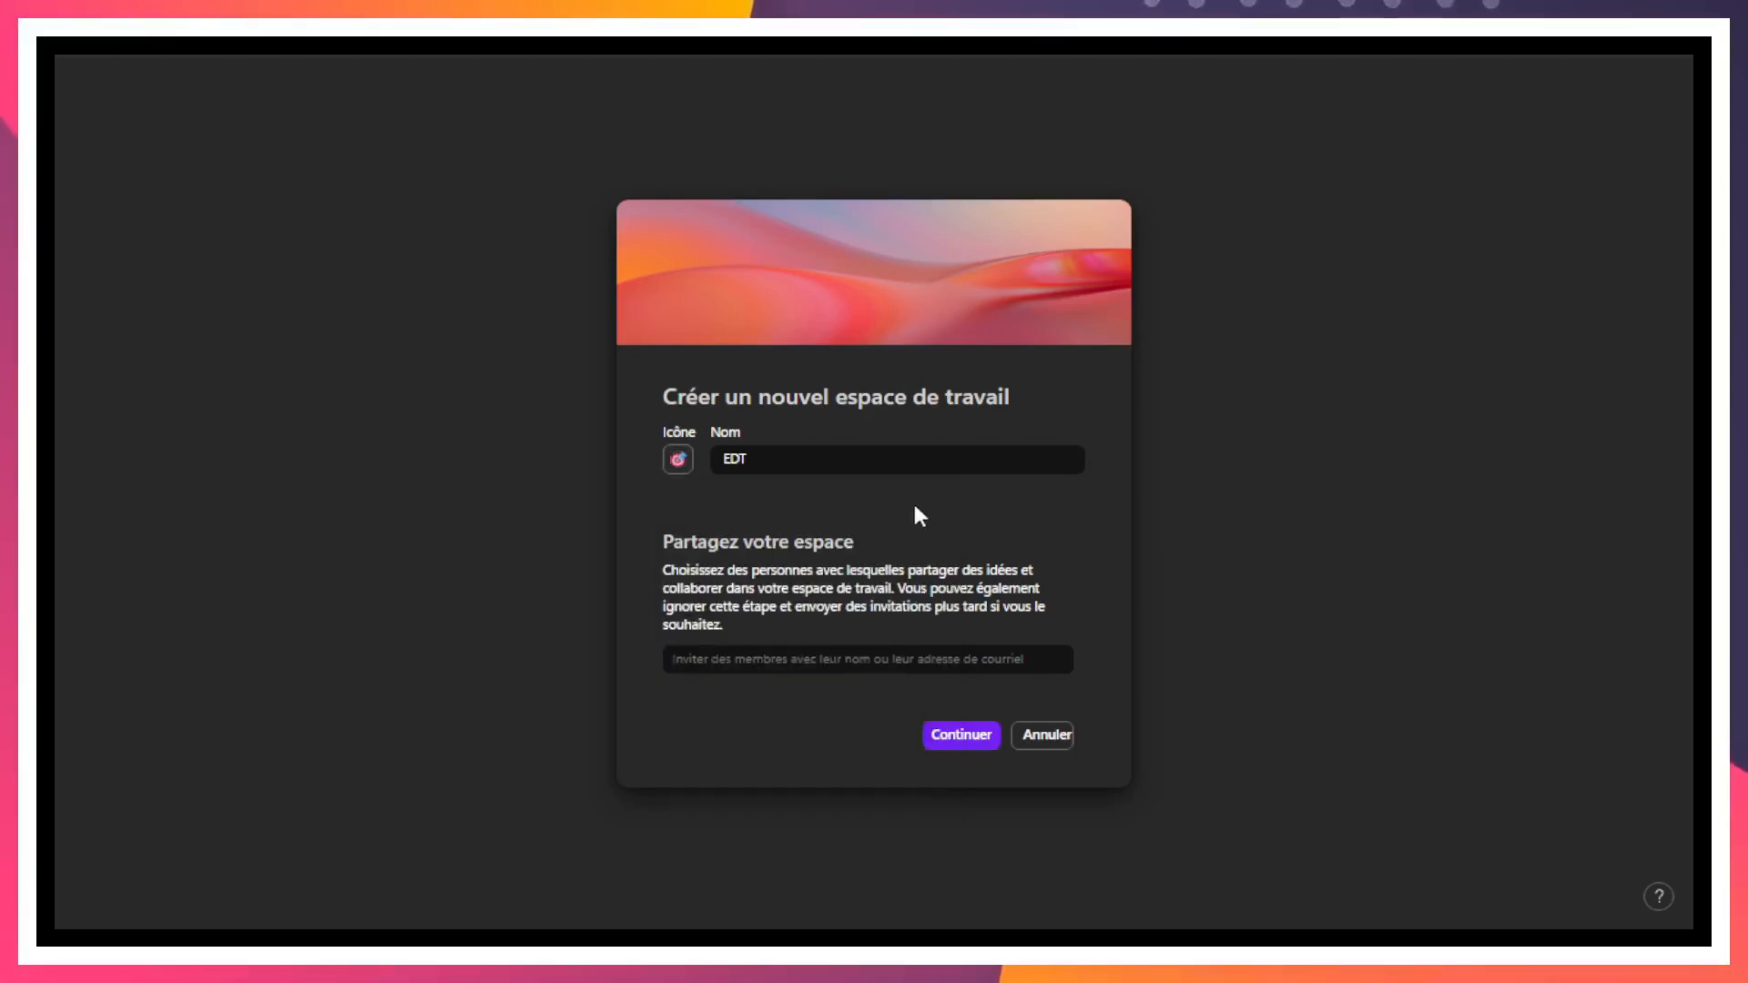
Step: Browse the stock cover images offered for the new workspace, from Résumé and Paysage to Flux de travail and Dégradés
{"action": "mouse_move", "coordinate": [902, 284]}
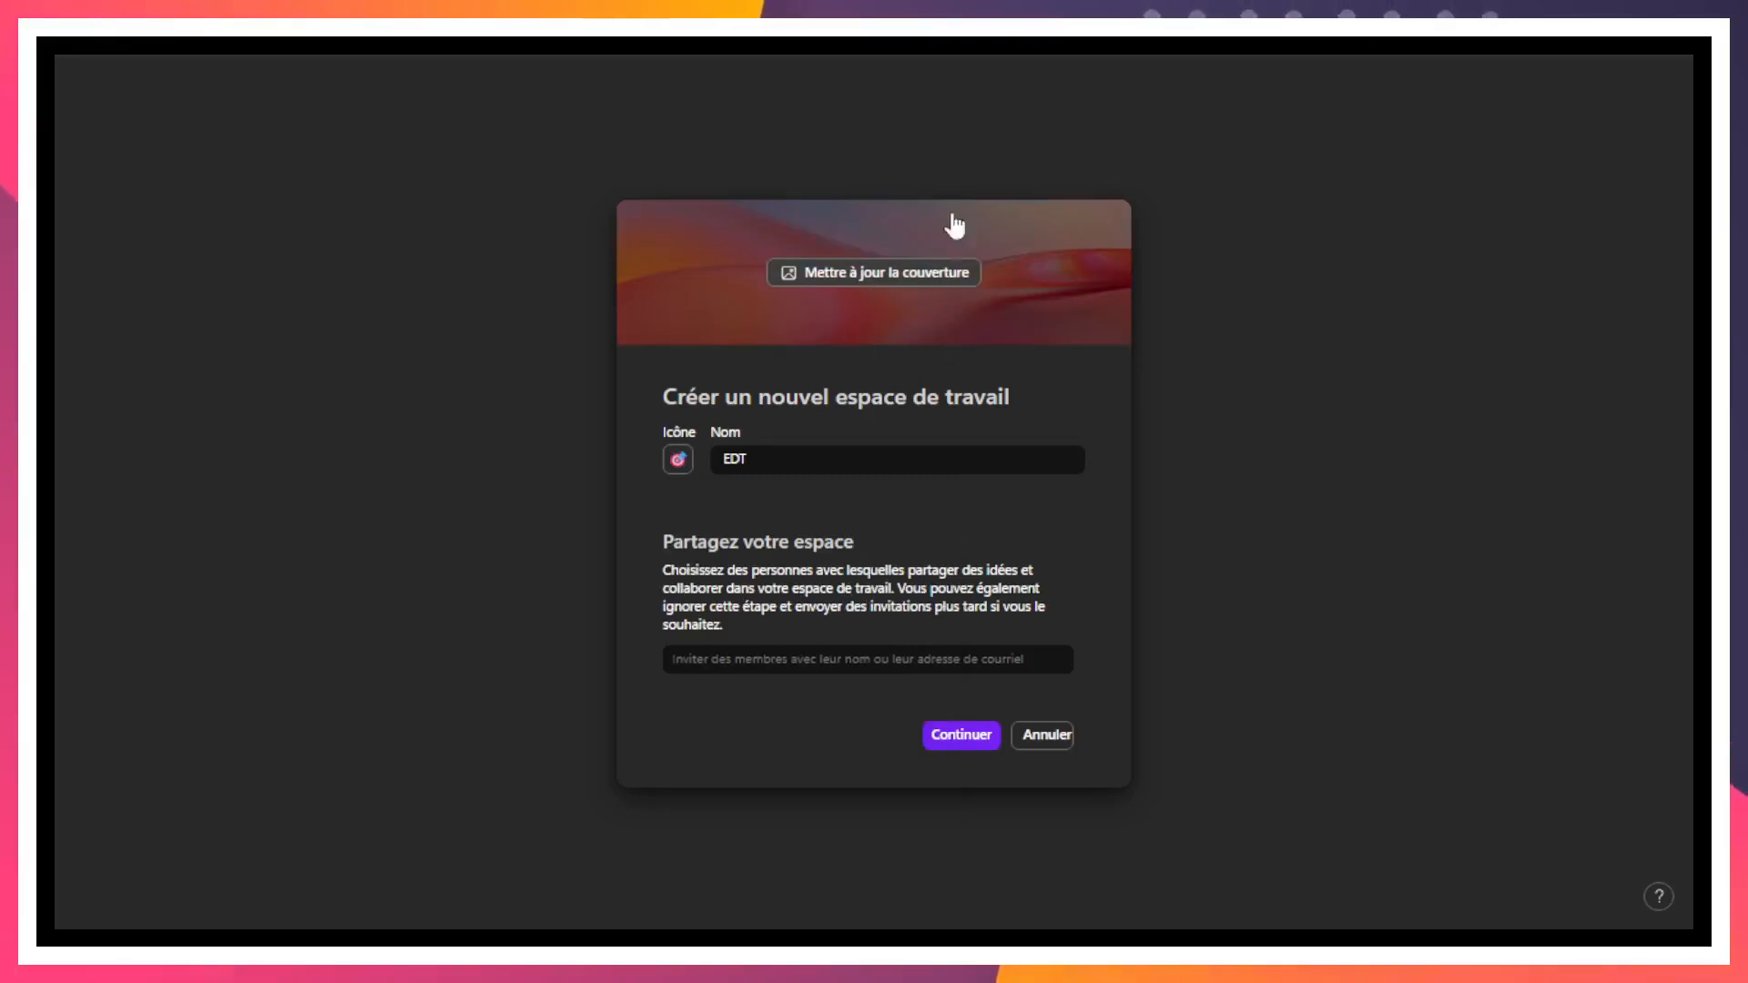
{"action": "left_click", "coordinate": [860, 273]}
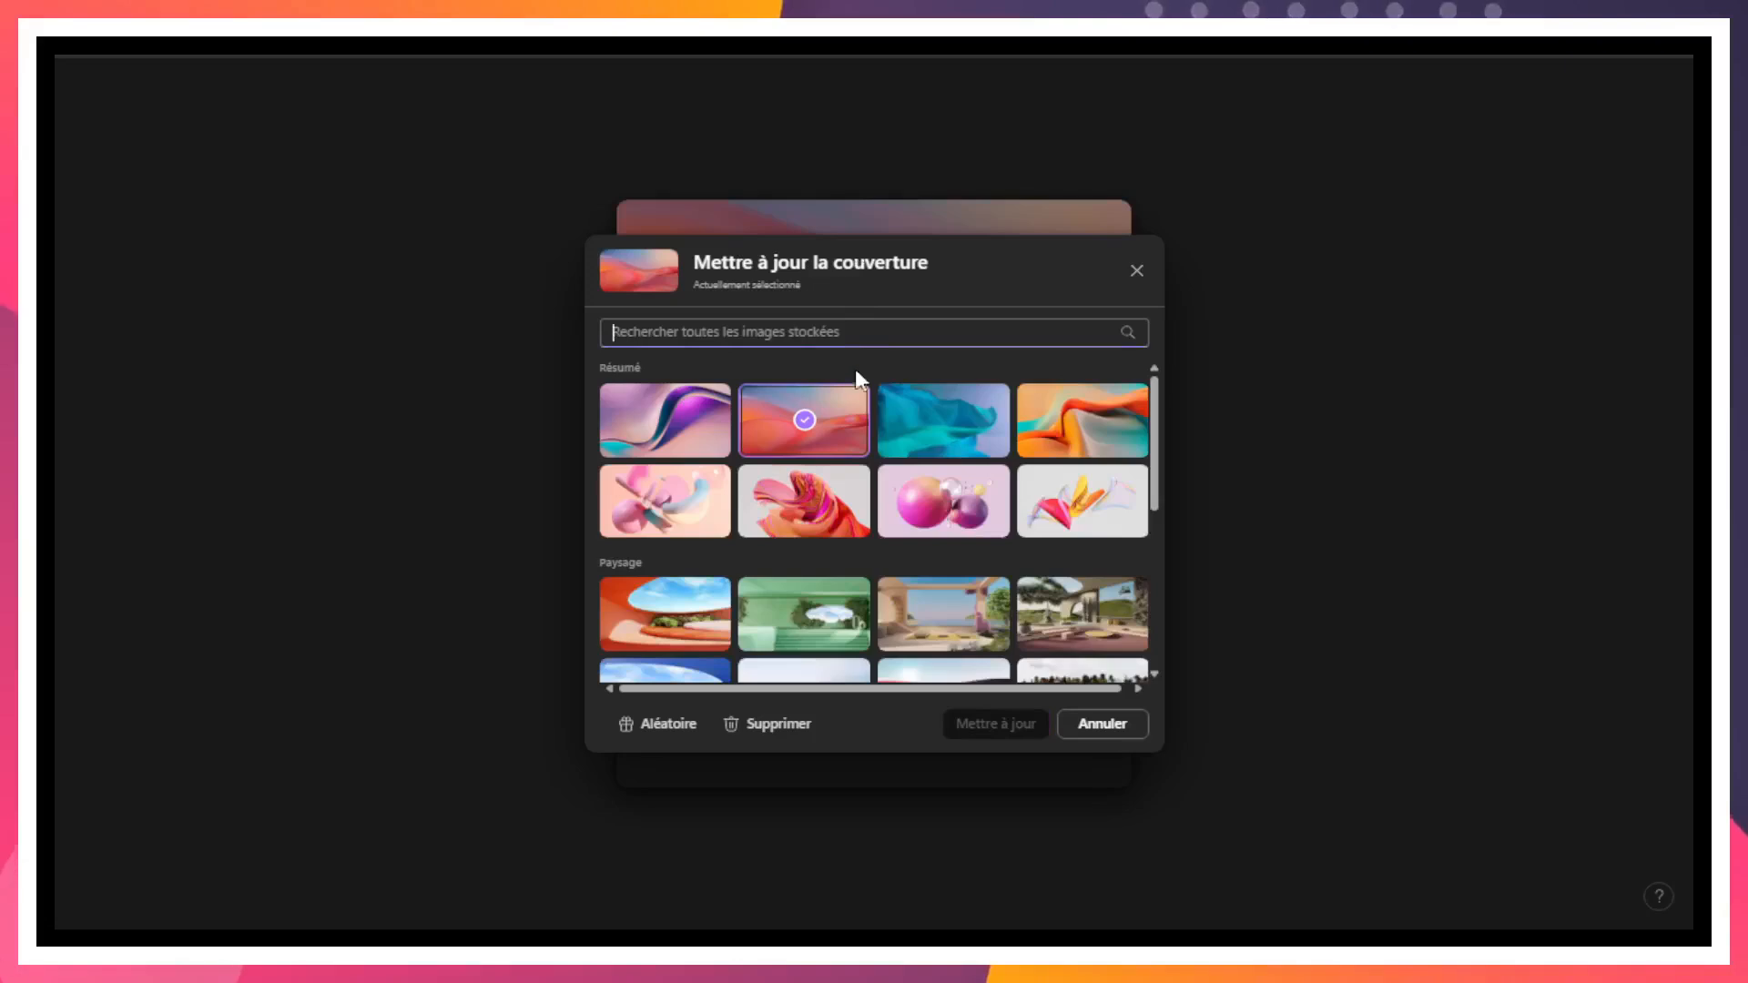
{"action": "scroll", "coordinate": [960, 526], "scroll_direction": "down", "scroll_amount": 4}
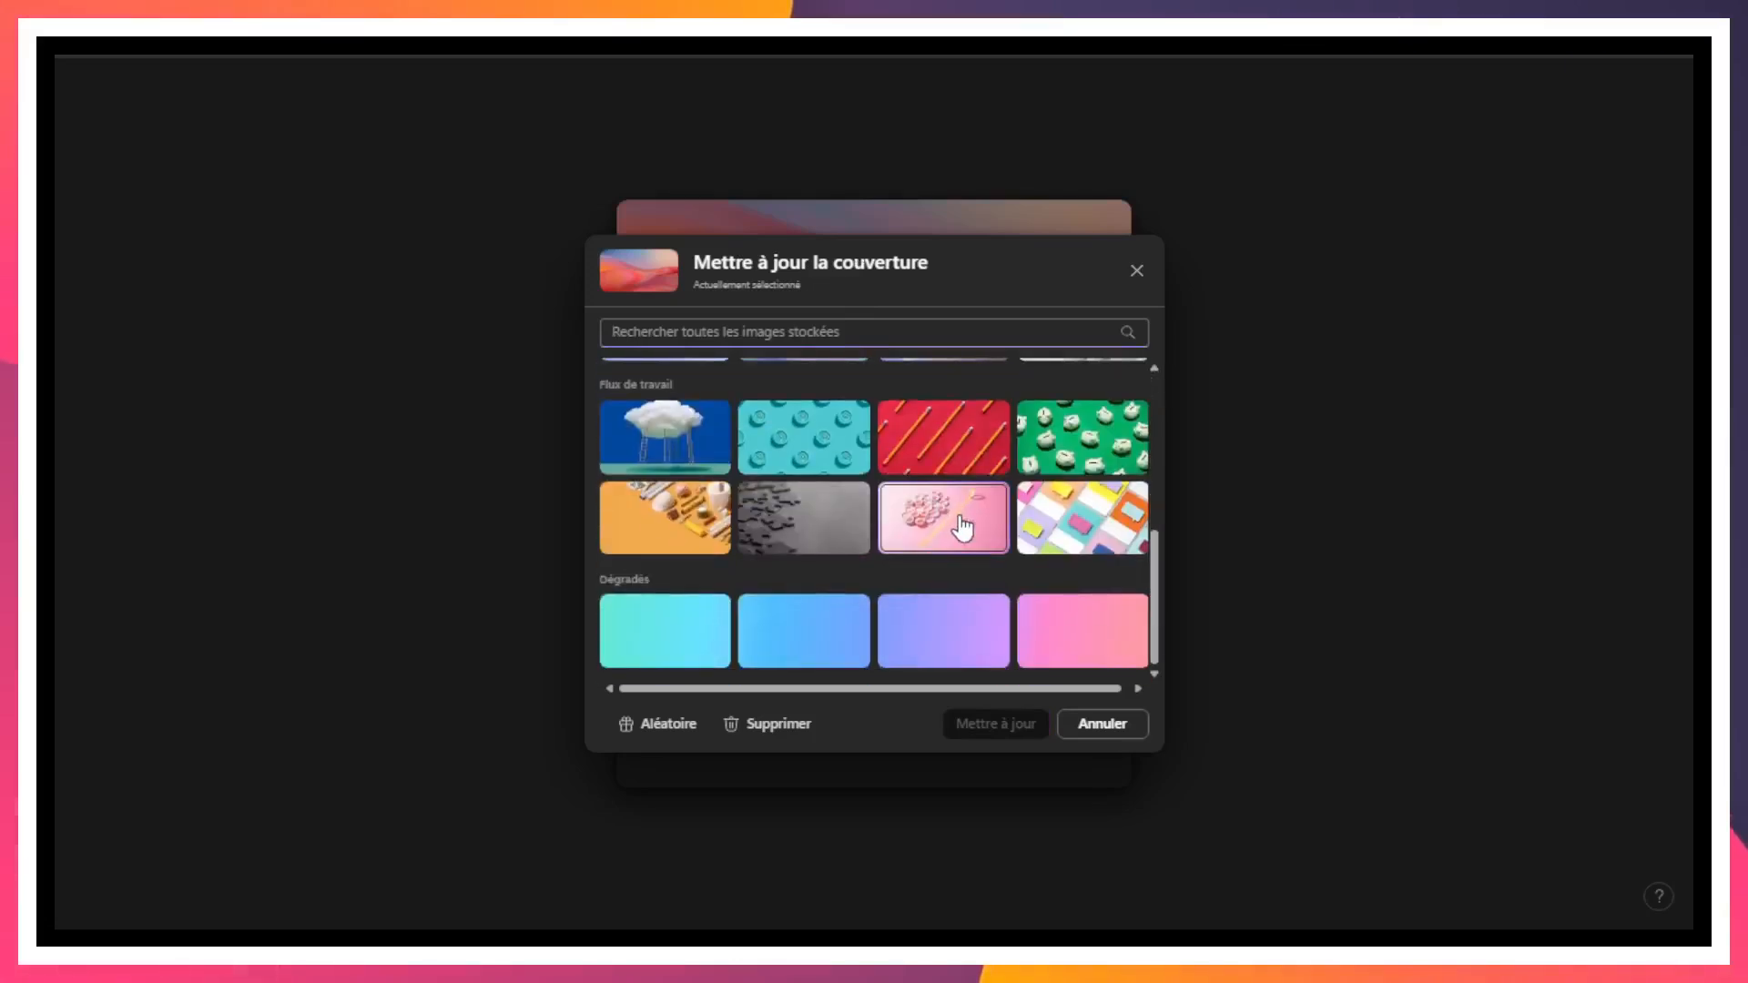
{"action": "scroll", "coordinate": [967, 526], "scroll_direction": "up", "scroll_amount": 2}
{"action": "scroll", "coordinate": [968, 527], "scroll_direction": "up", "scroll_amount": 2}
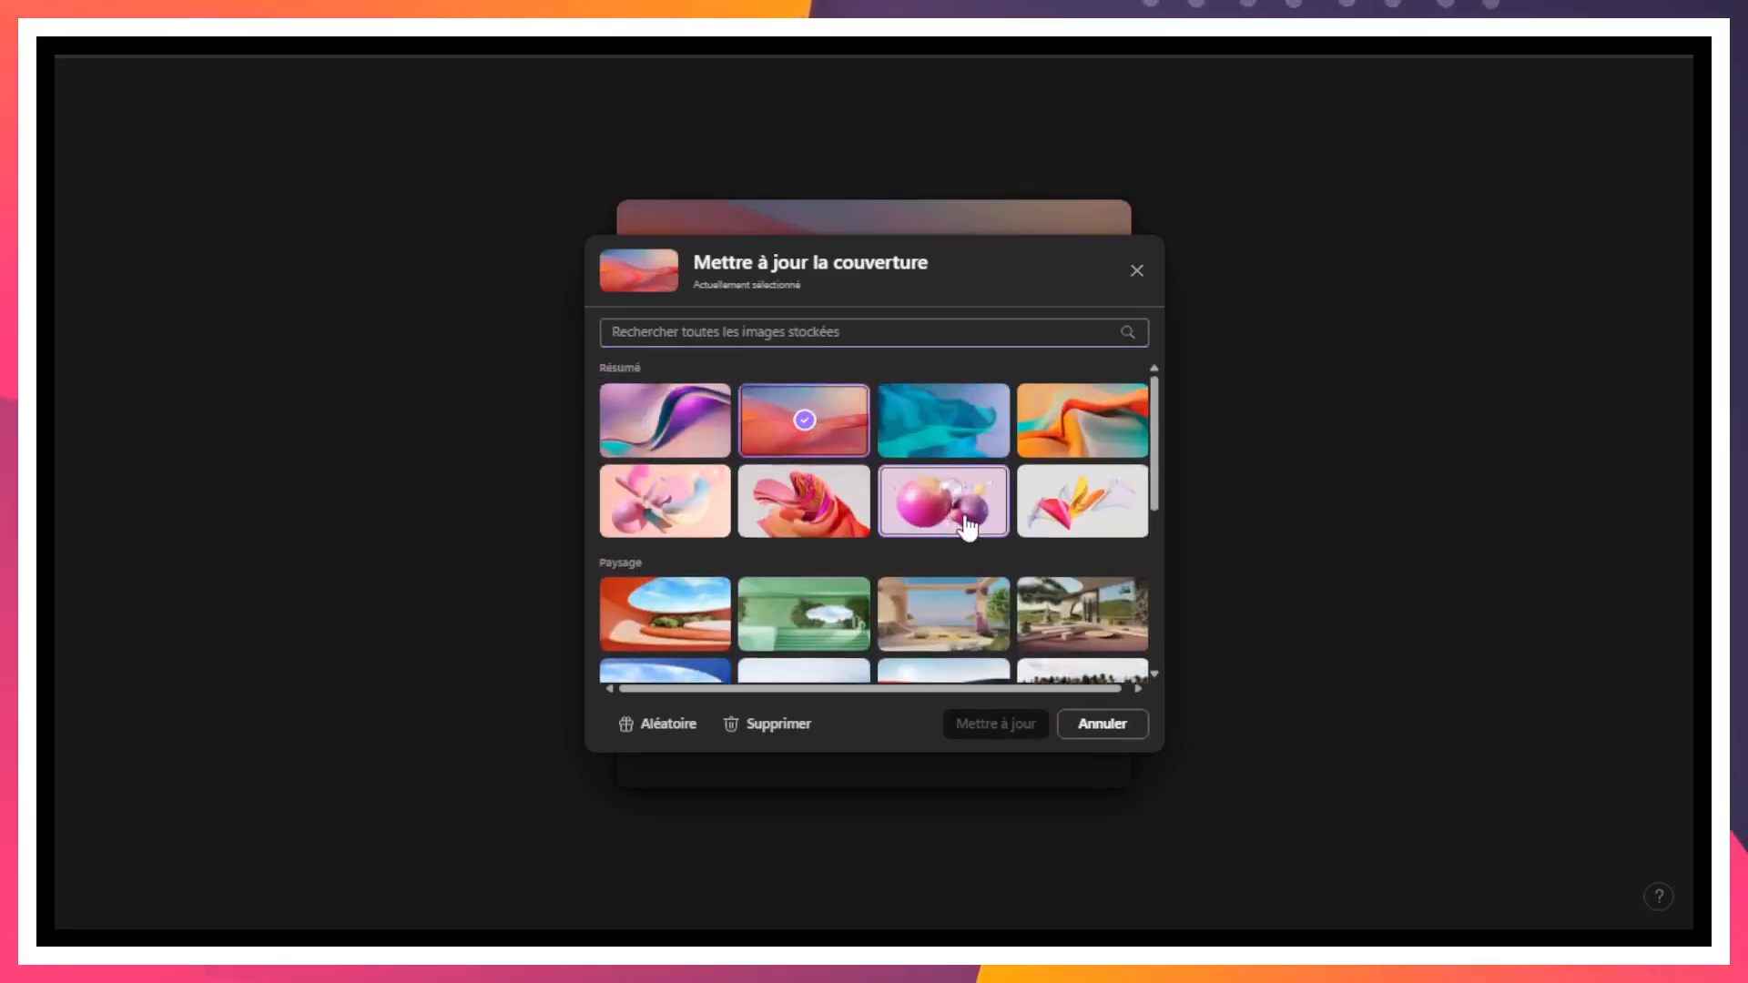
{"action": "scroll", "coordinate": [967, 526], "scroll_direction": "down", "scroll_amount": 2}
{"action": "scroll", "coordinate": [968, 526], "scroll_direction": "down", "scroll_amount": 2}
{"action": "scroll", "coordinate": [968, 526], "scroll_direction": "up", "scroll_amount": 3}
{"action": "scroll", "coordinate": [968, 526], "scroll_direction": "down", "scroll_amount": 1}
{"action": "scroll", "coordinate": [967, 527], "scroll_direction": "up", "scroll_amount": 2}
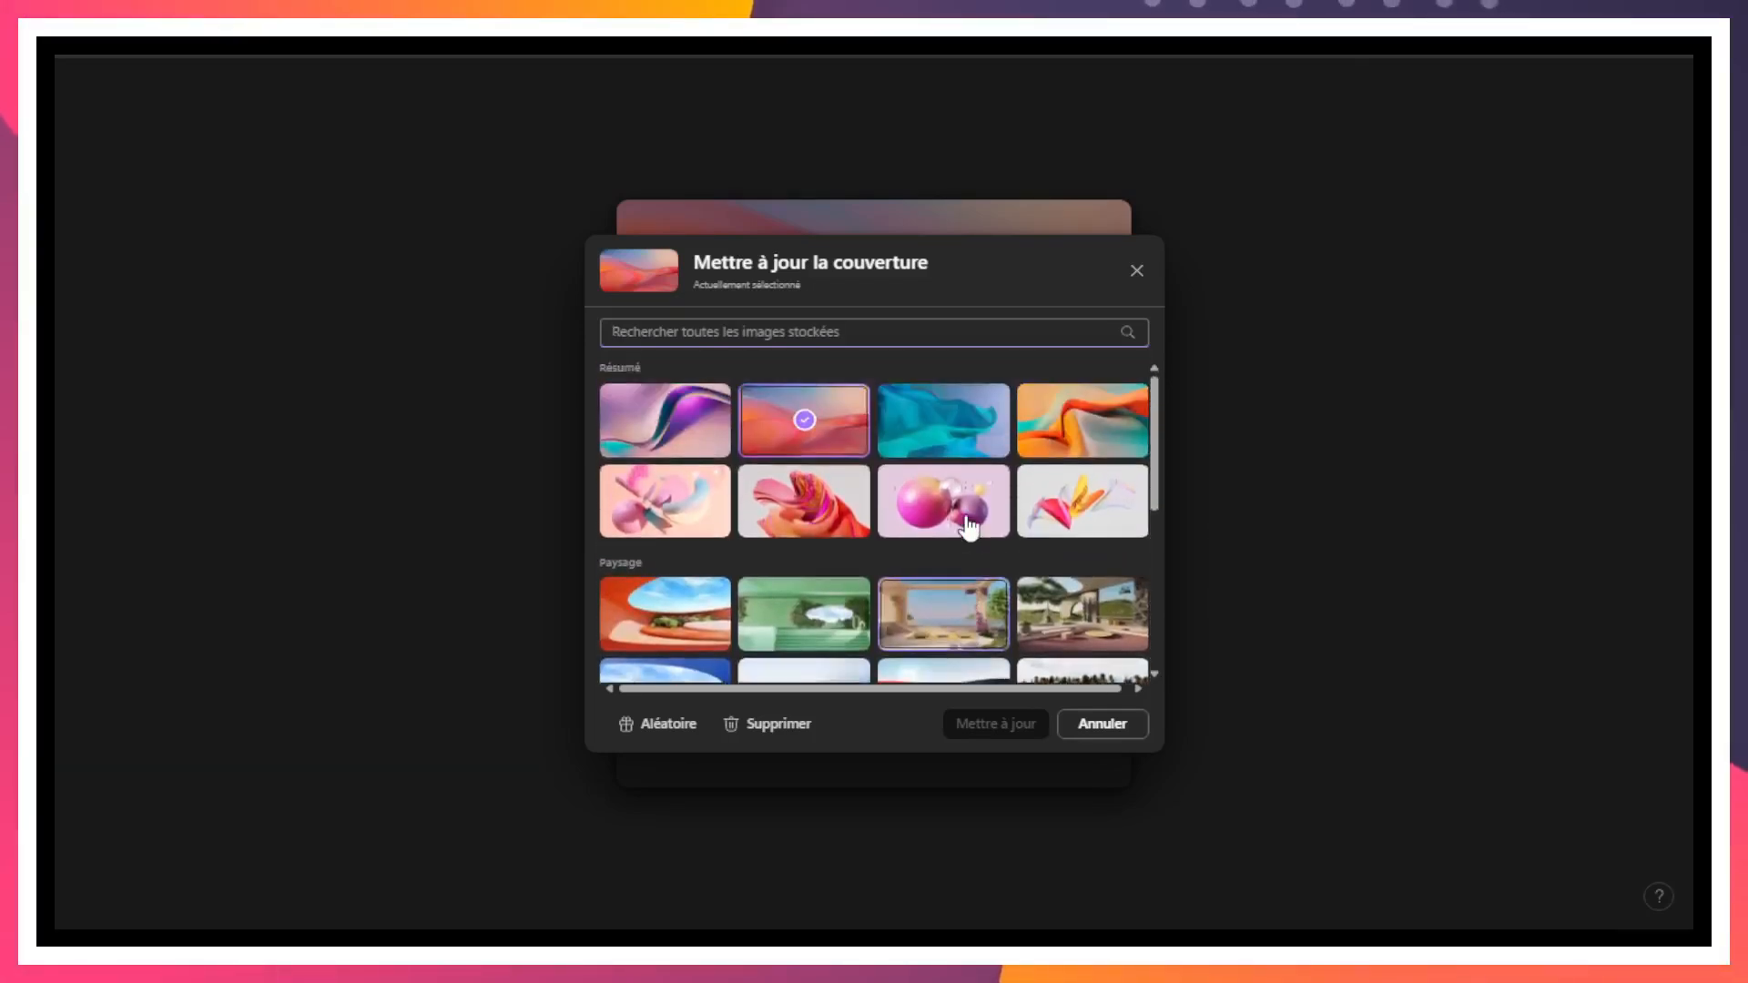
Step: Search the cover images for "projet" and look through the pictures
{"action": "left_click", "coordinate": [852, 338]}
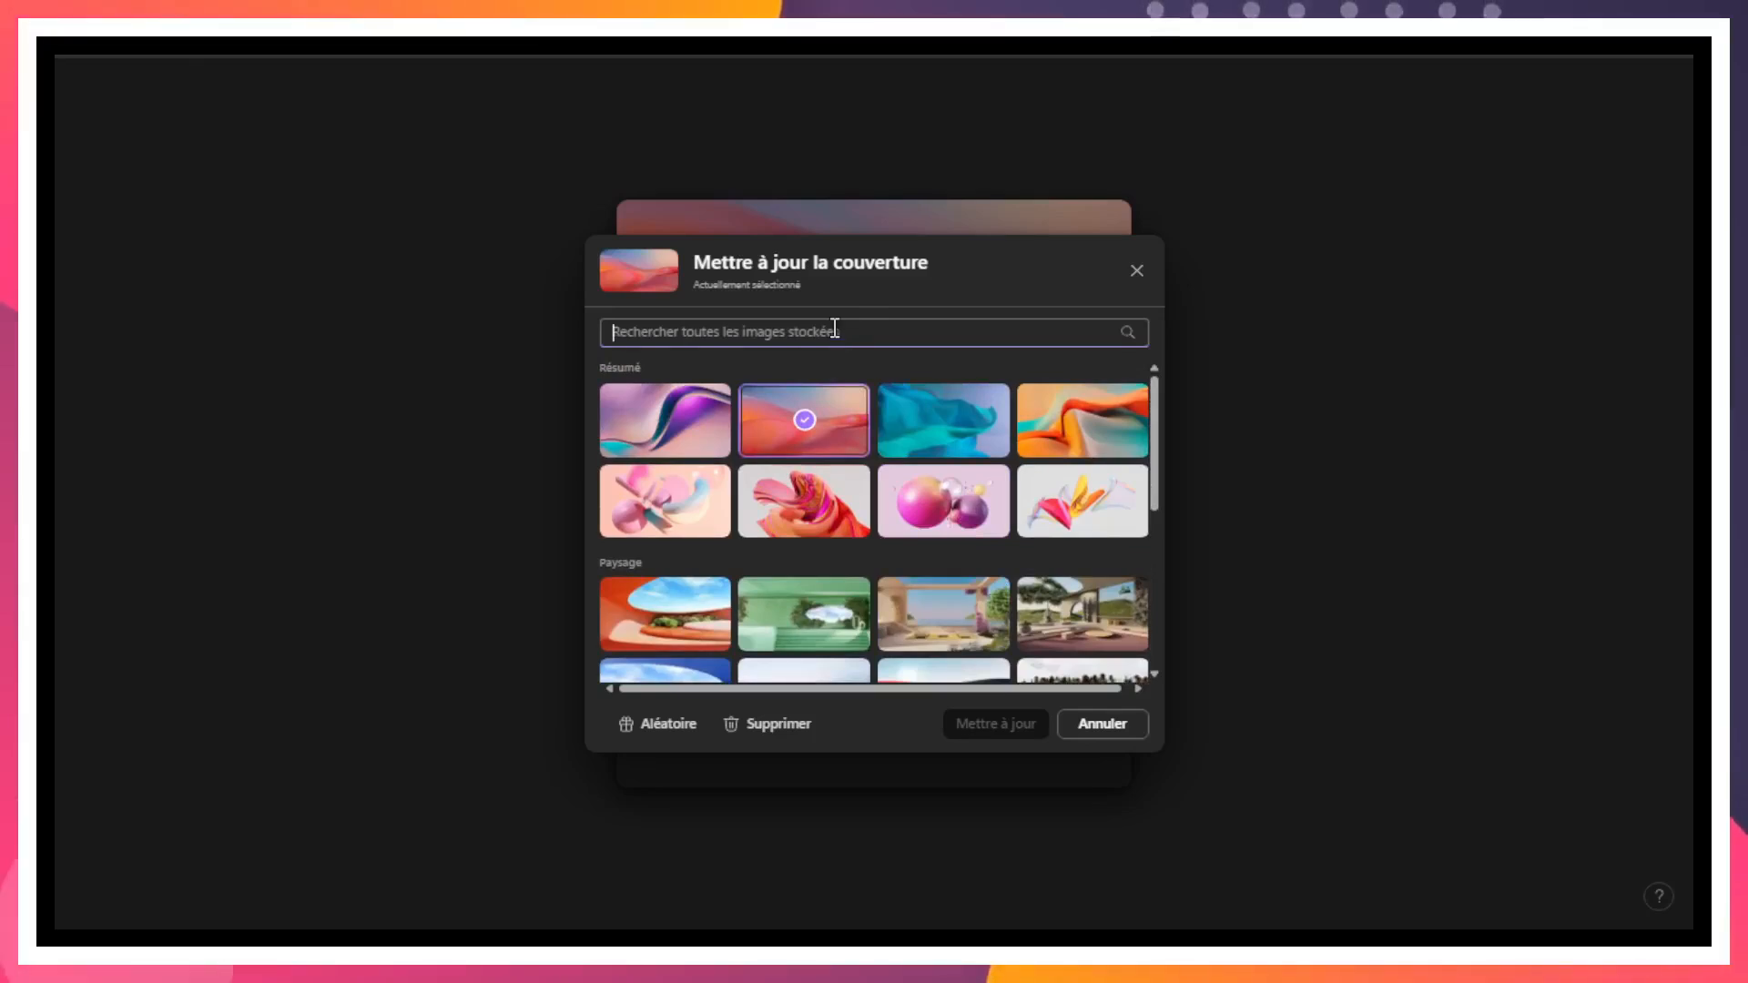
{"action": "type", "text": "projet"}
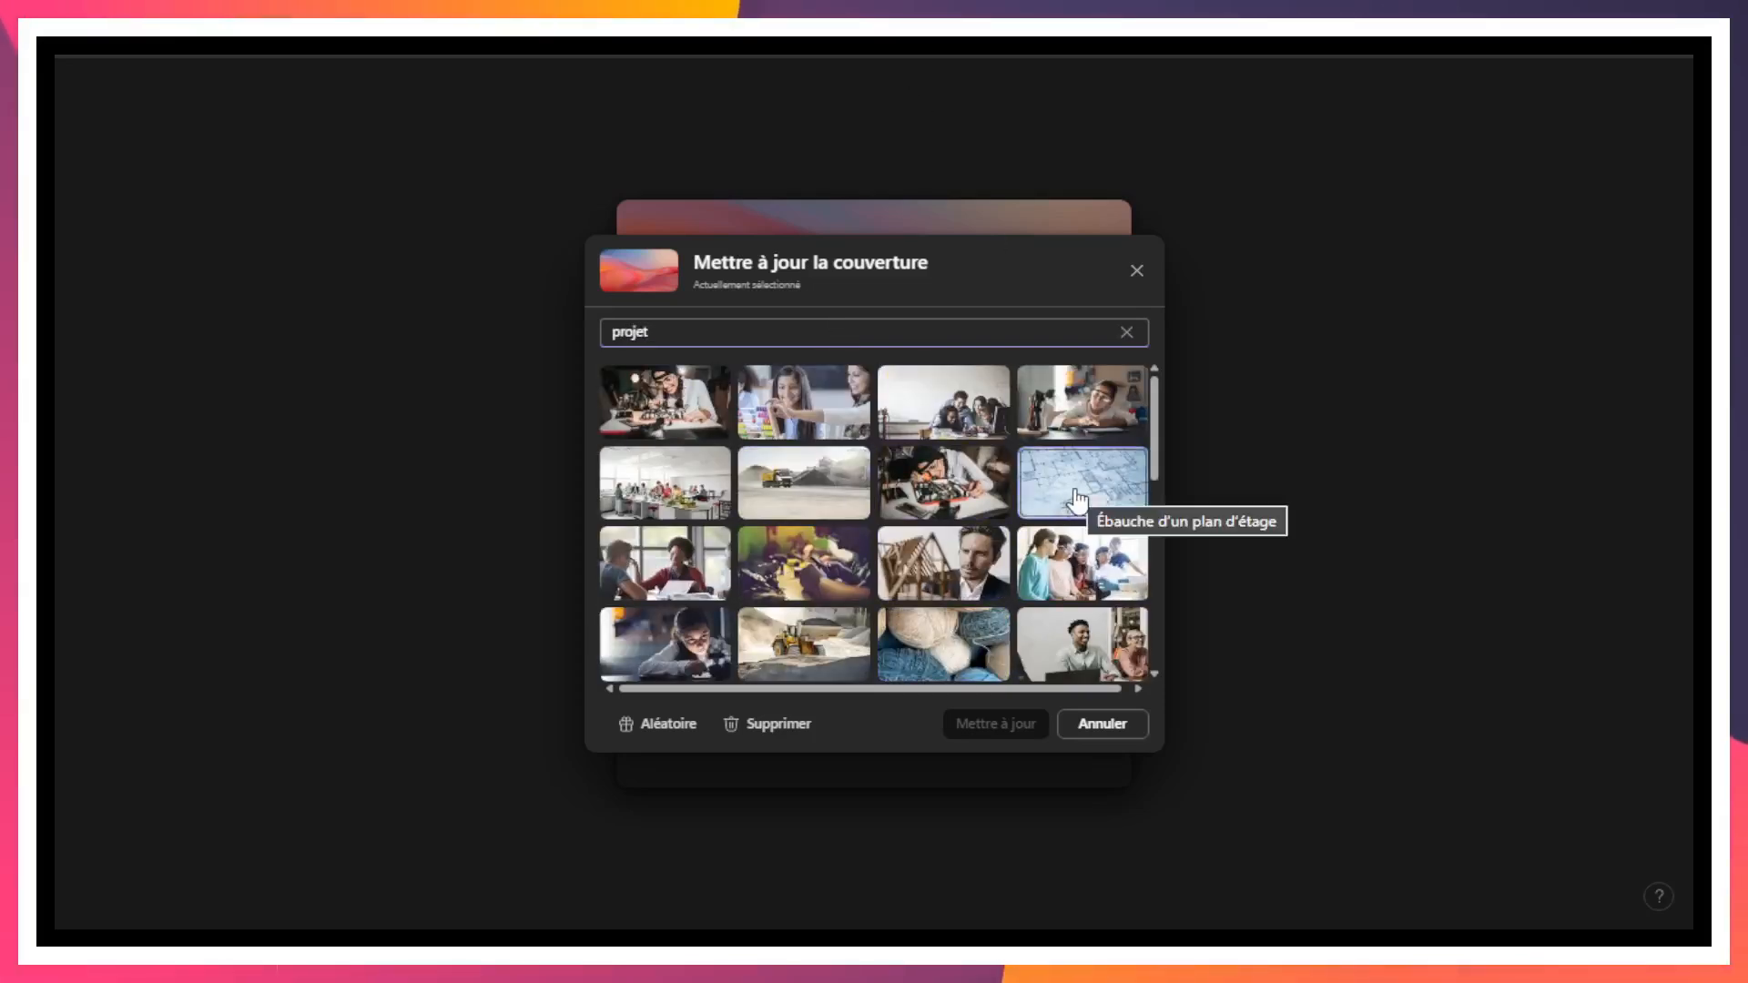
{"action": "scroll", "coordinate": [728, 573], "scroll_direction": "down", "scroll_amount": 3}
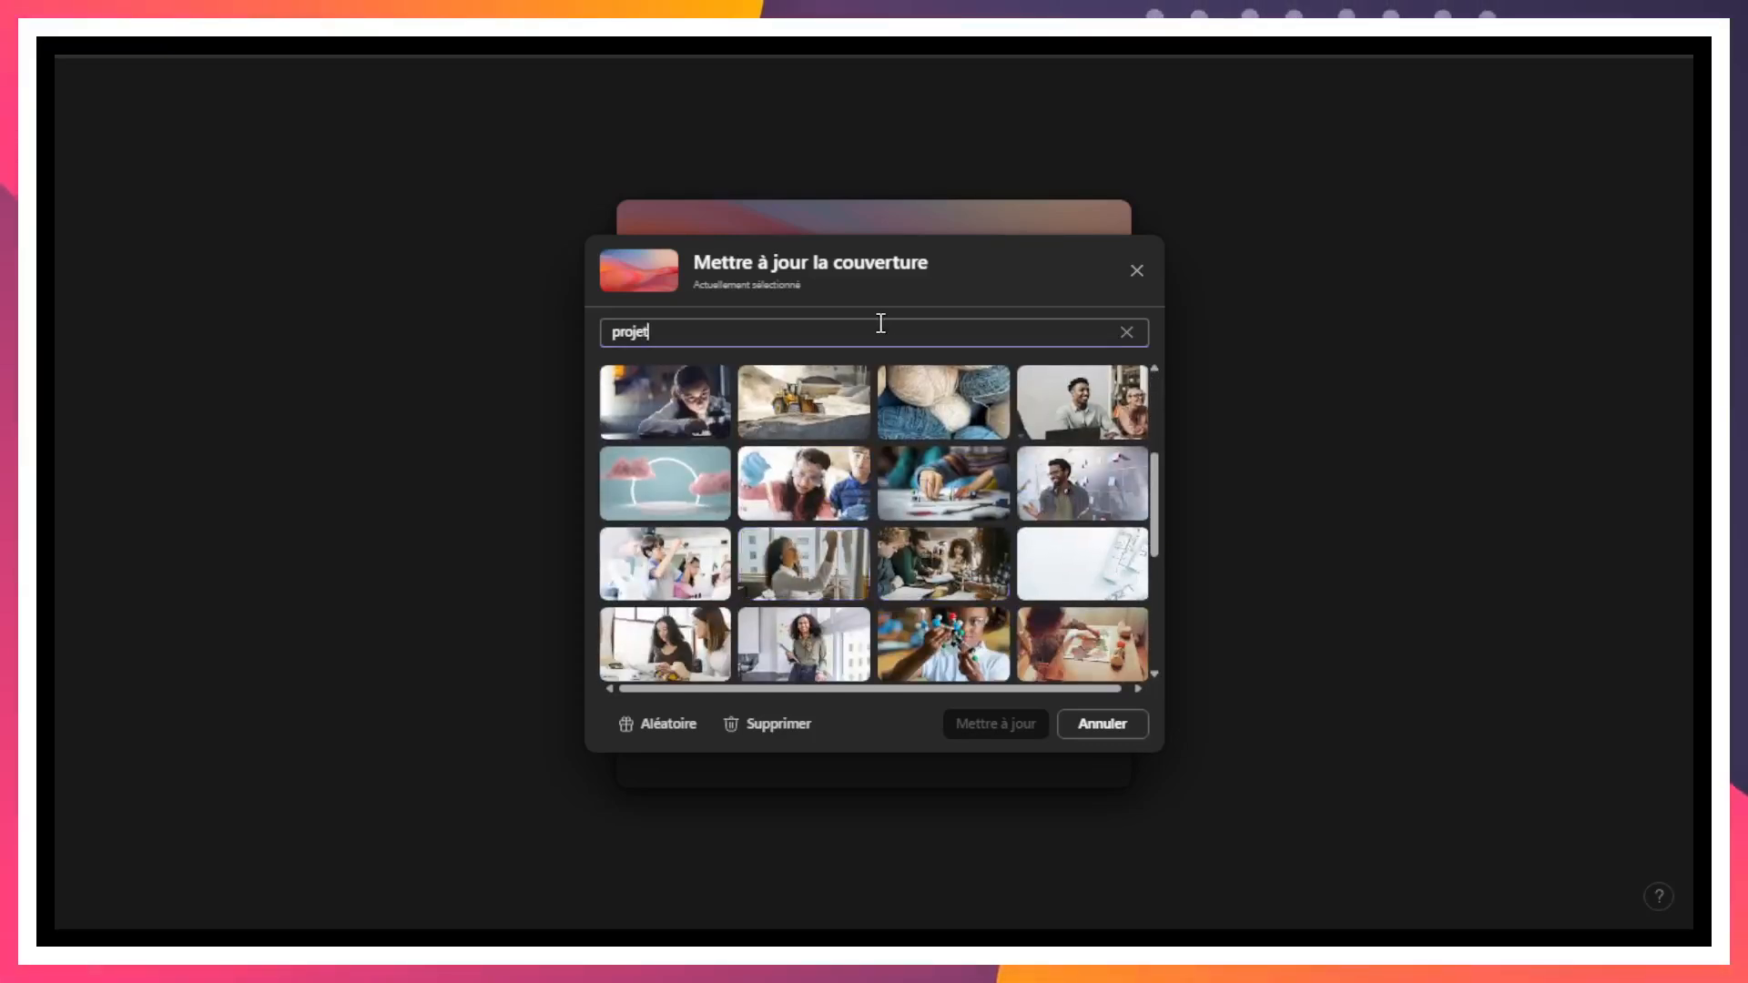
Step: Search the cover images for "réunion" and apply the picture of people working around a paper-covered table
{"action": "type", "text": "ion"}
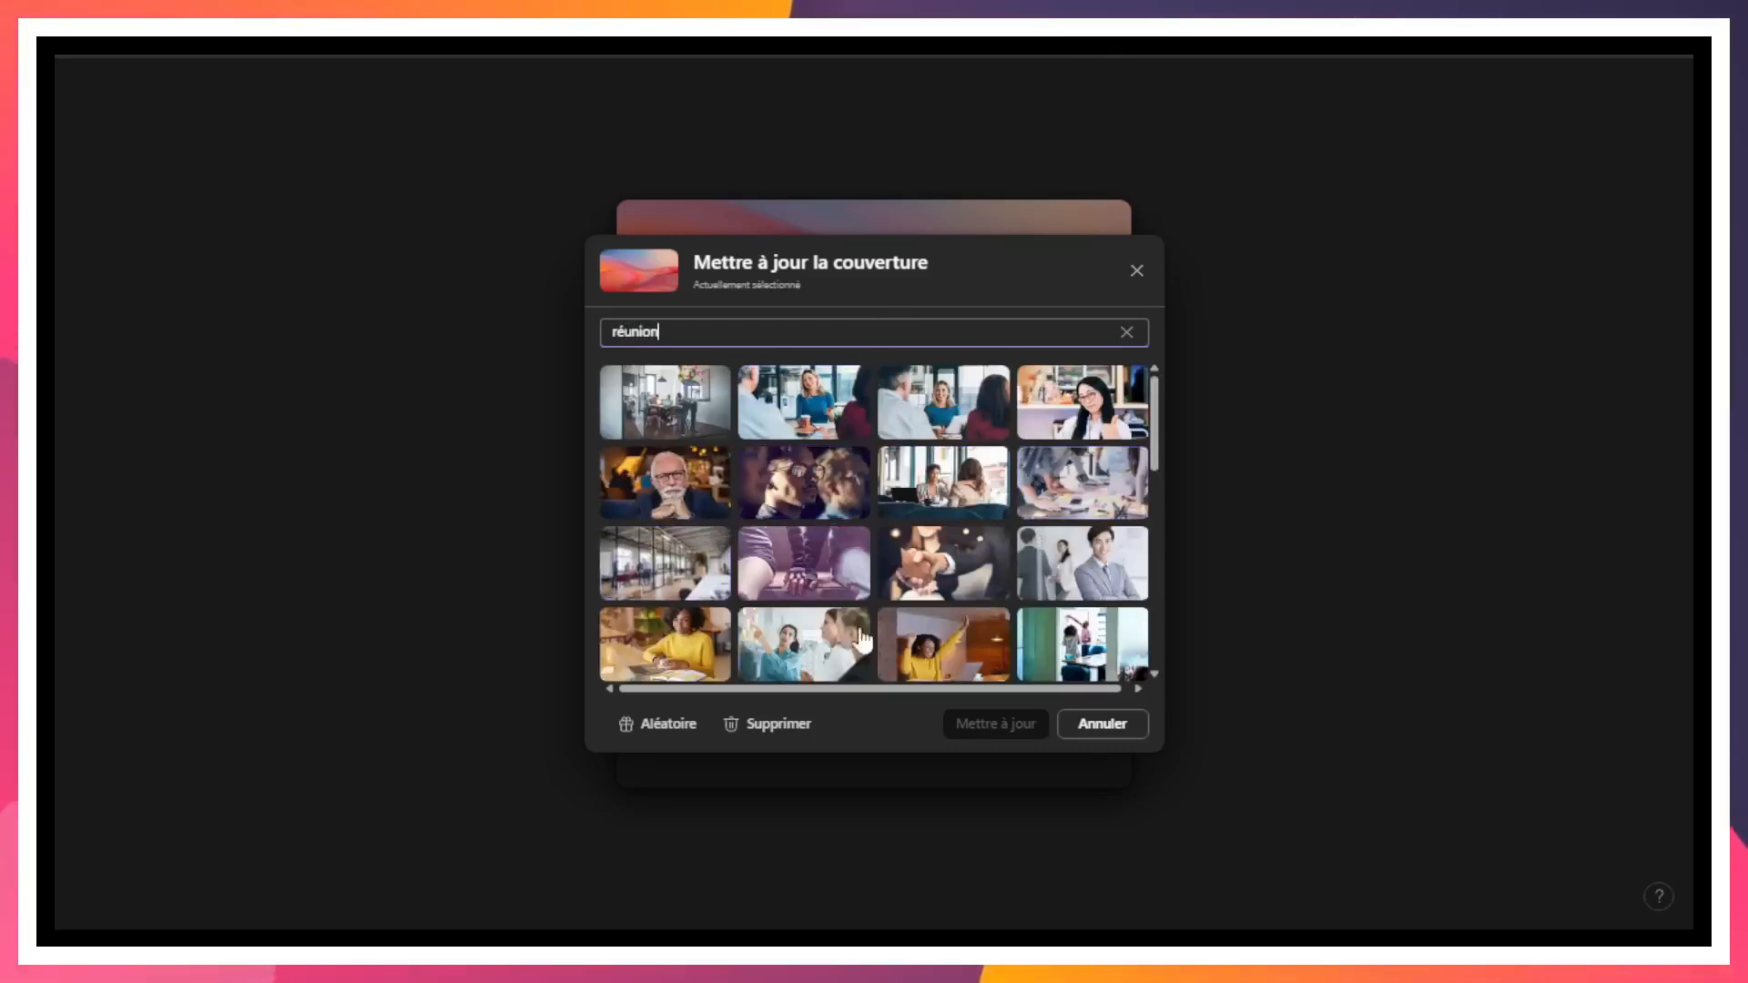
{"action": "left_click", "coordinate": [1081, 482]}
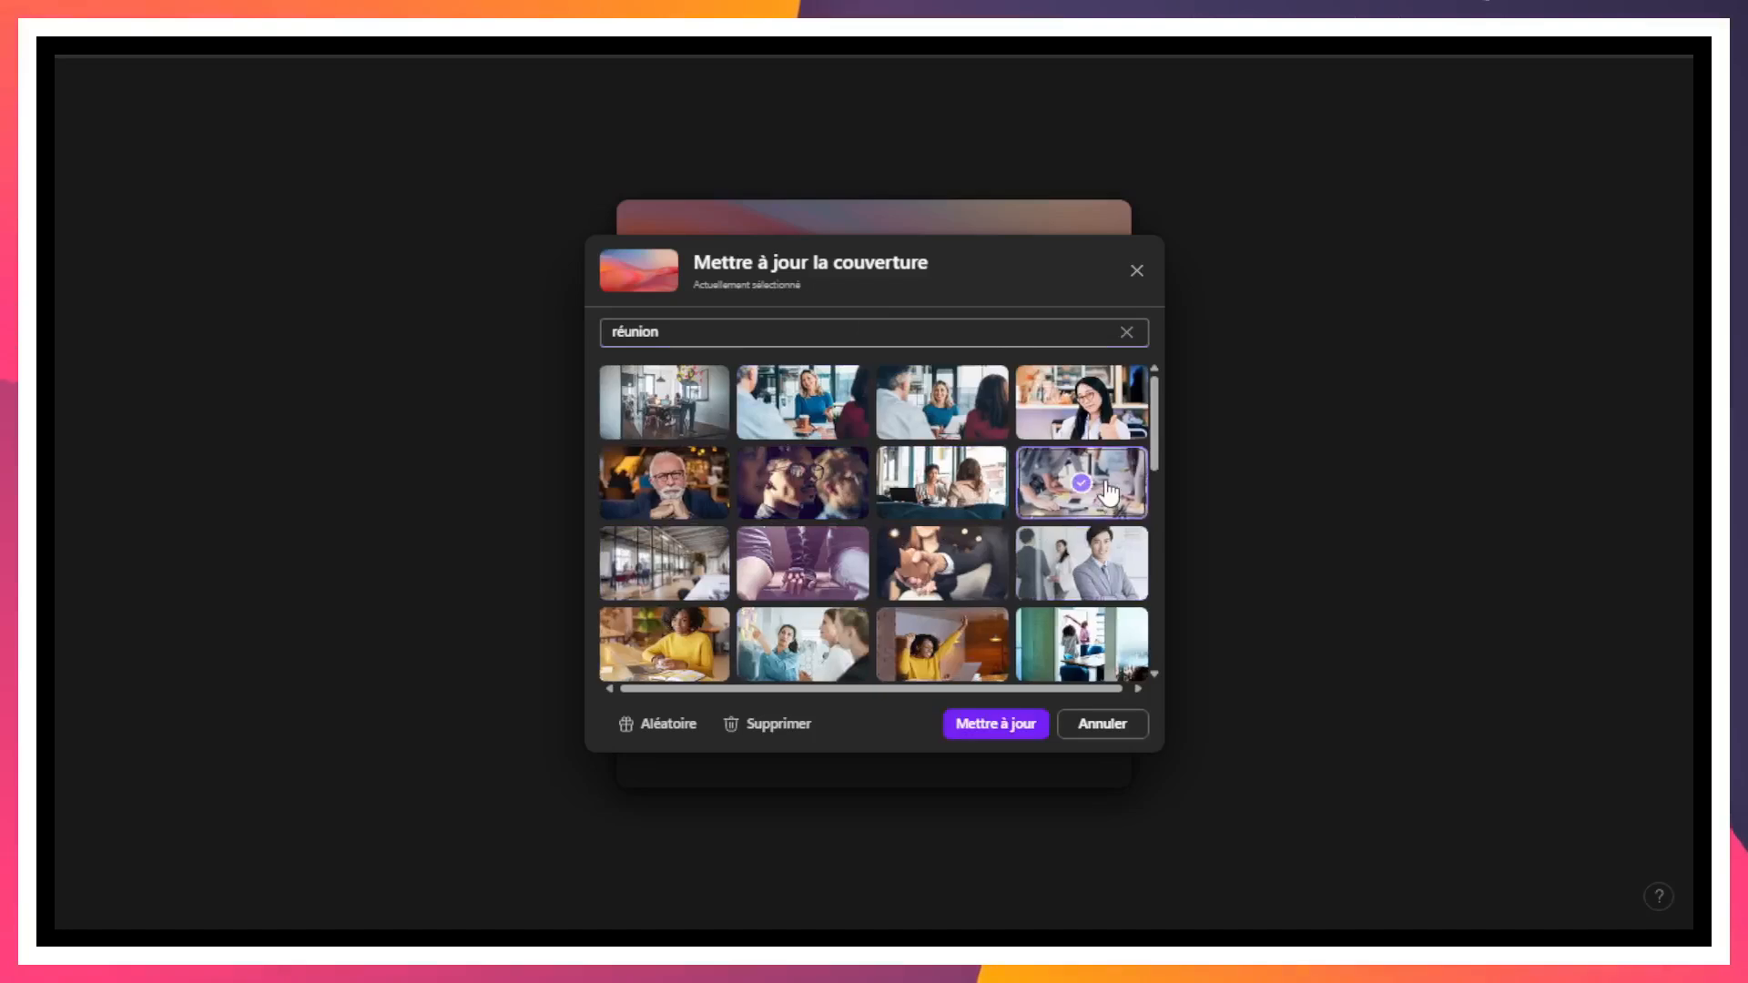
{"action": "left_click", "coordinate": [996, 724]}
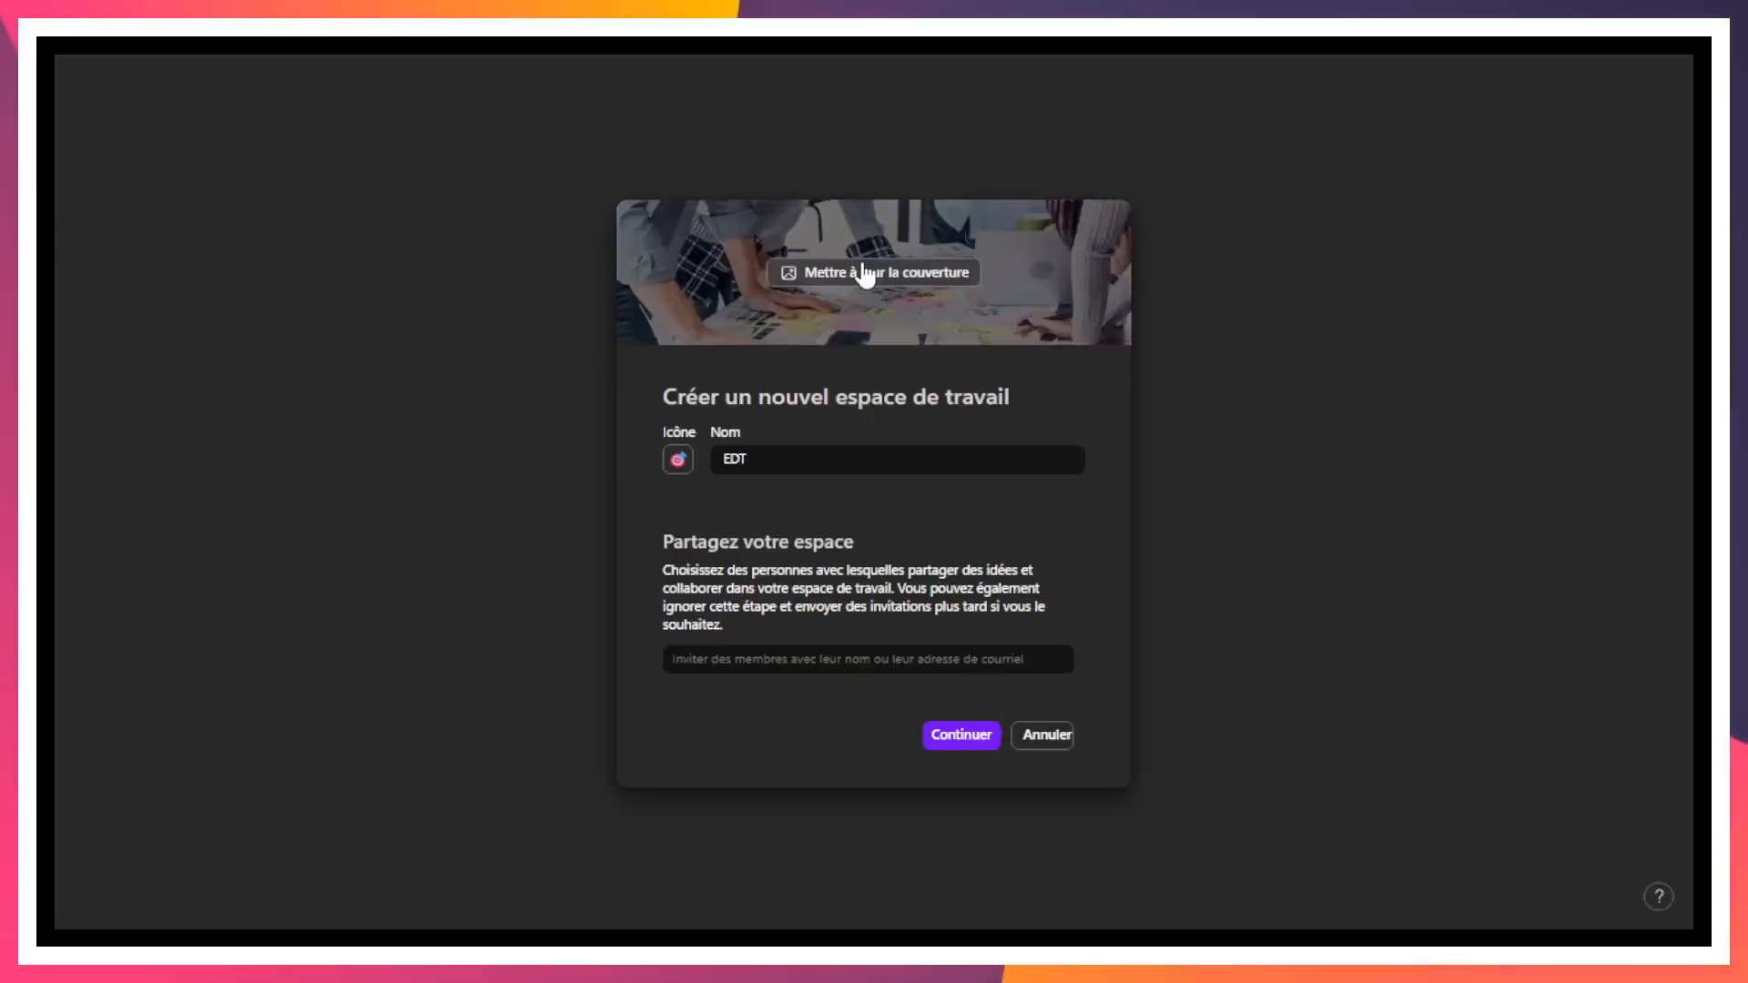
{"action": "left_click", "coordinate": [865, 271]}
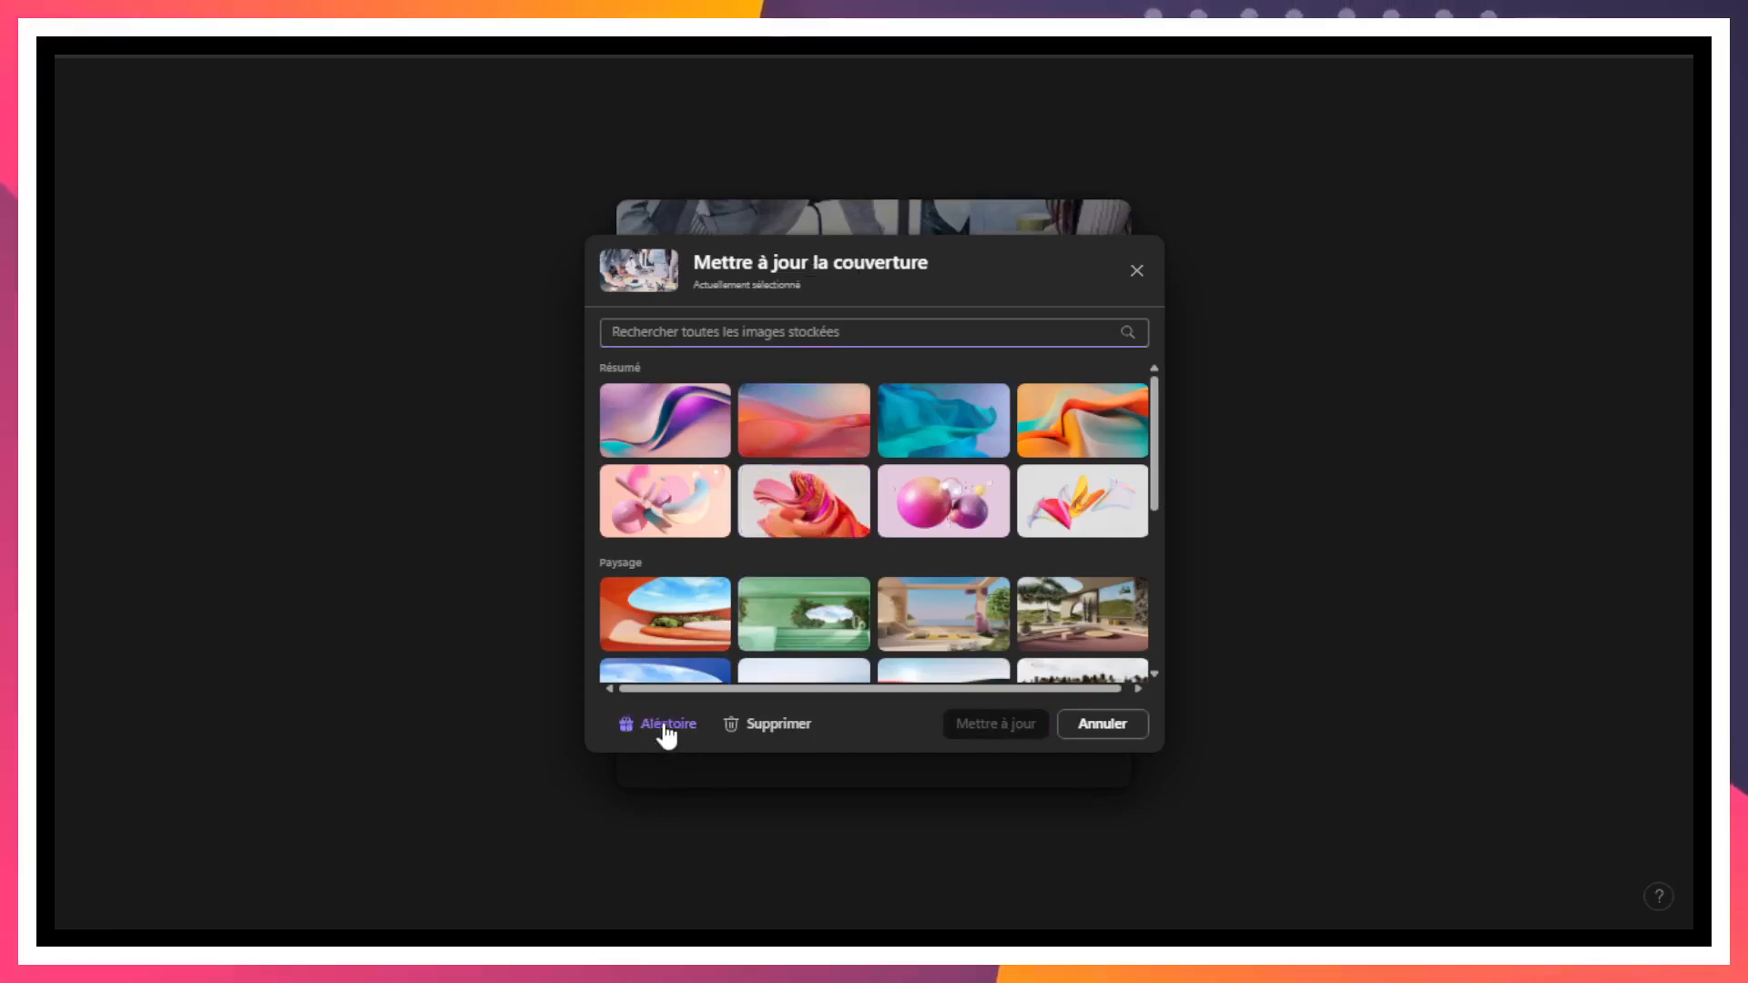
{"action": "left_click", "coordinate": [1130, 726]}
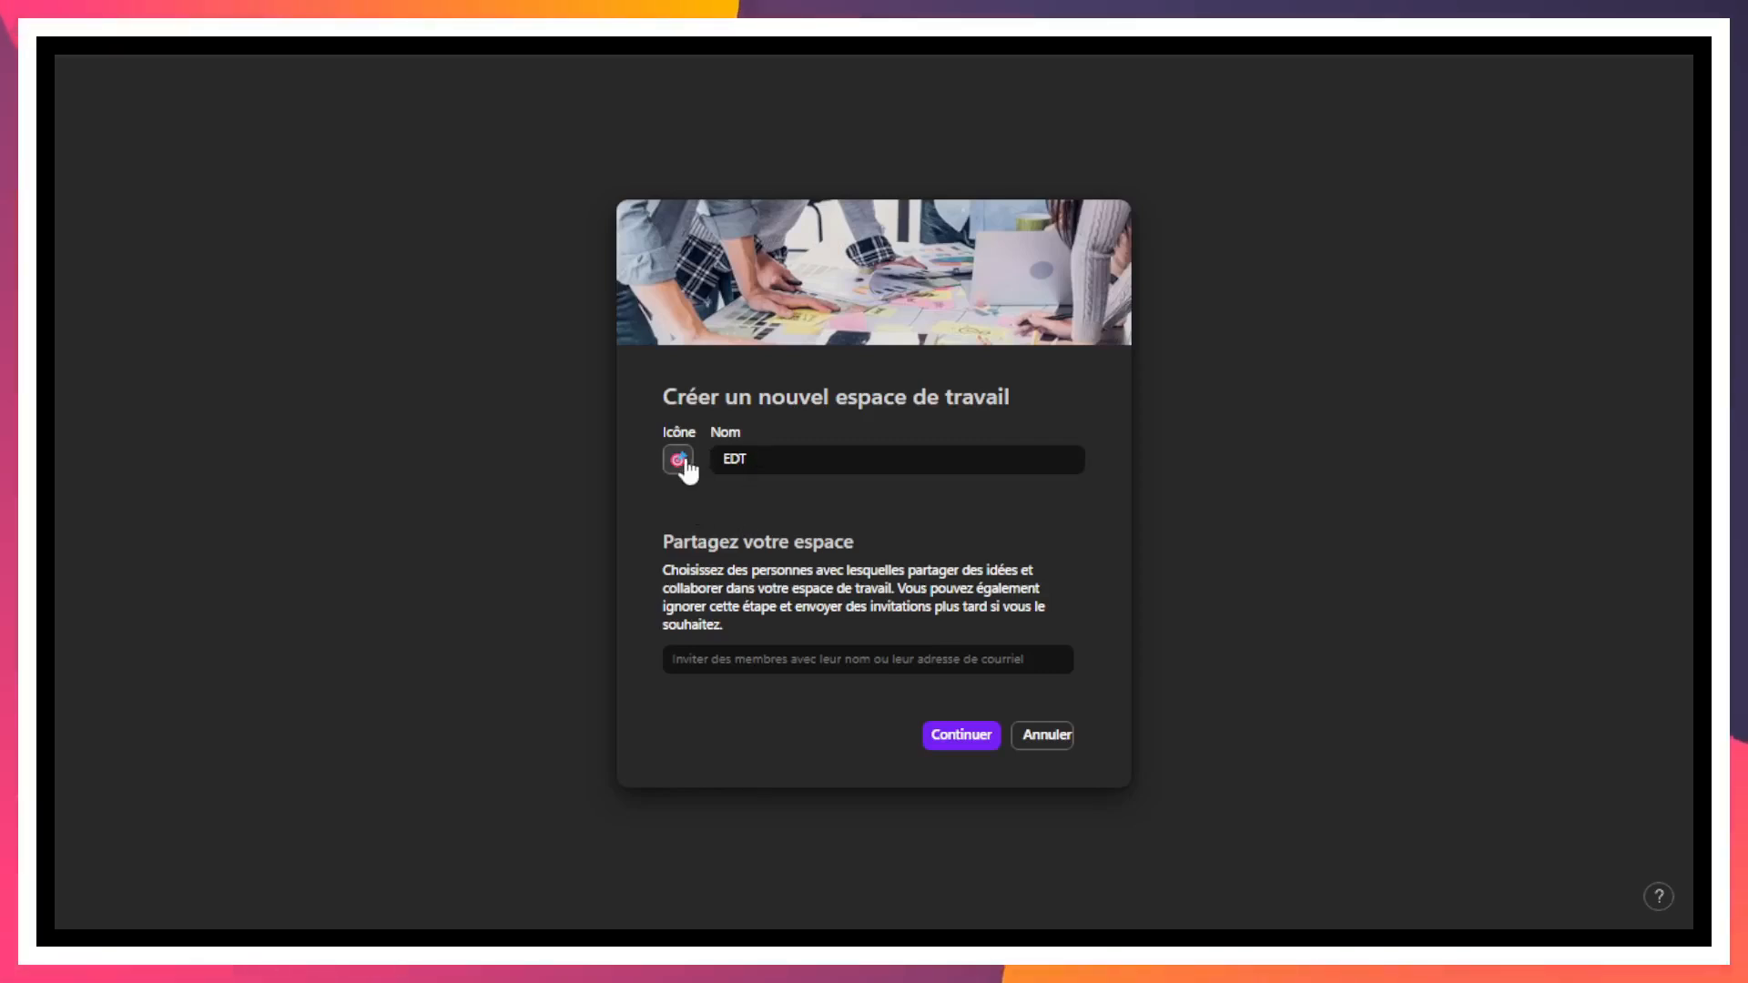
{"action": "mouse_move", "coordinate": [813, 289]}
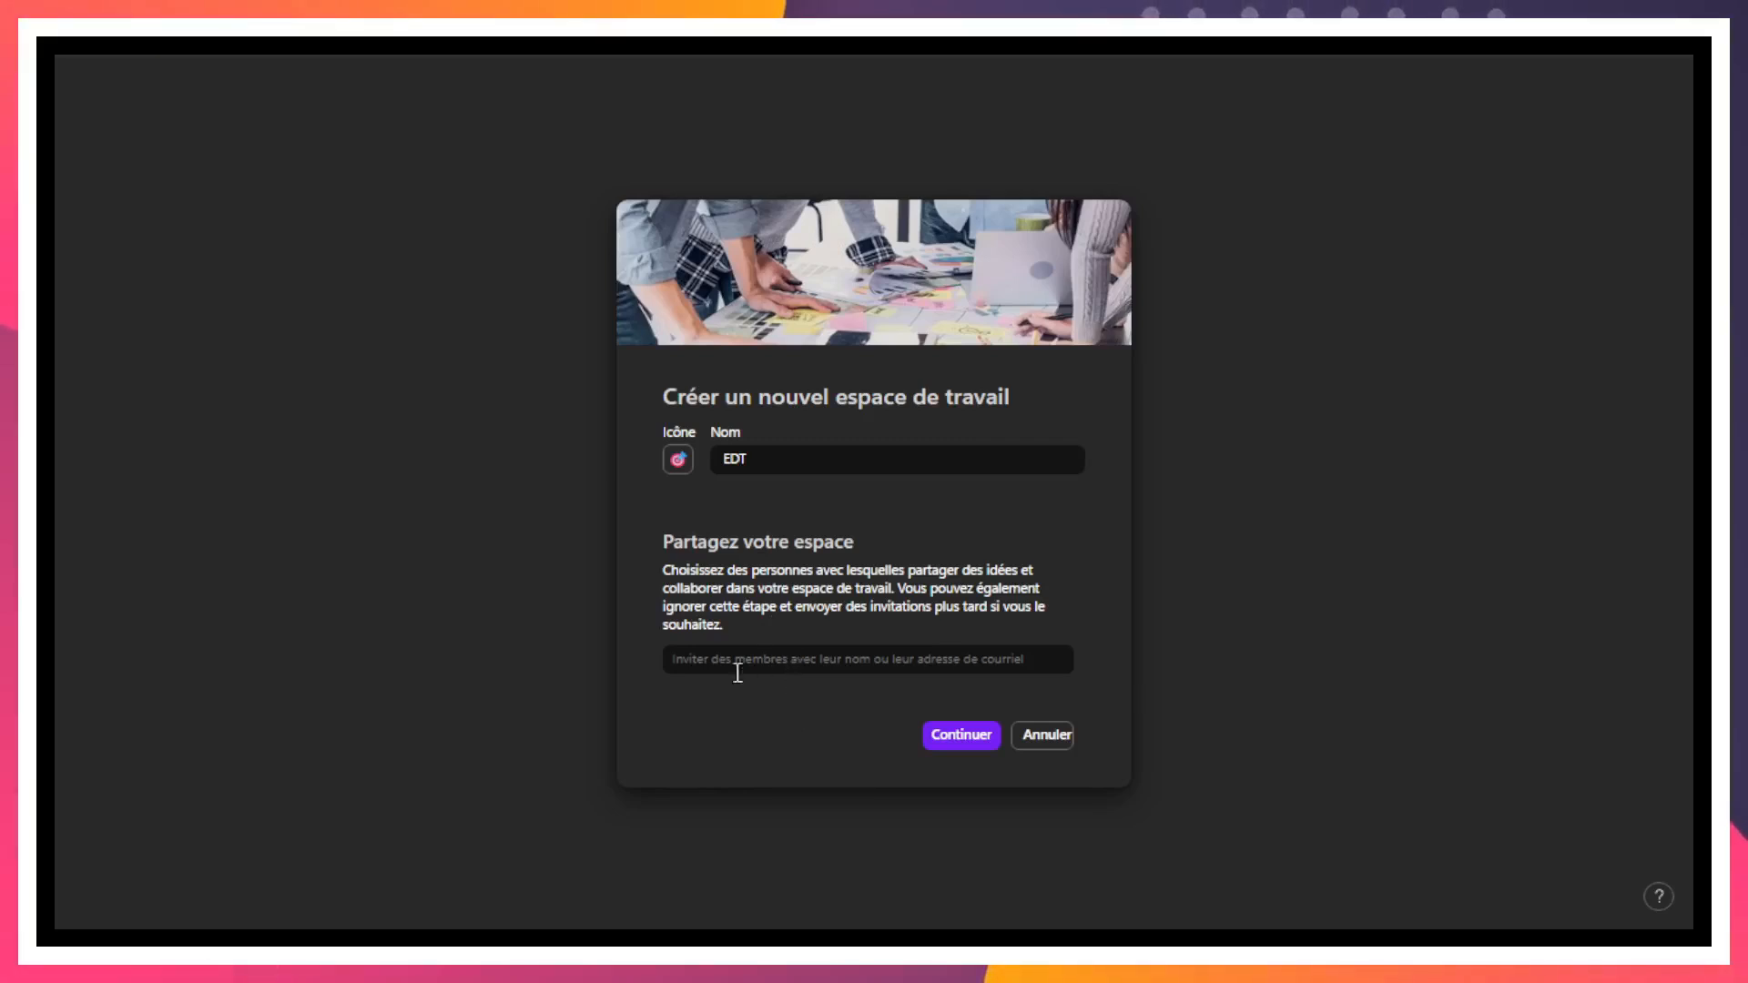
Step: Try to invite a suggested member by name, enter "team" in the invitation field and clear it again
{"action": "left_click", "coordinate": [705, 663]}
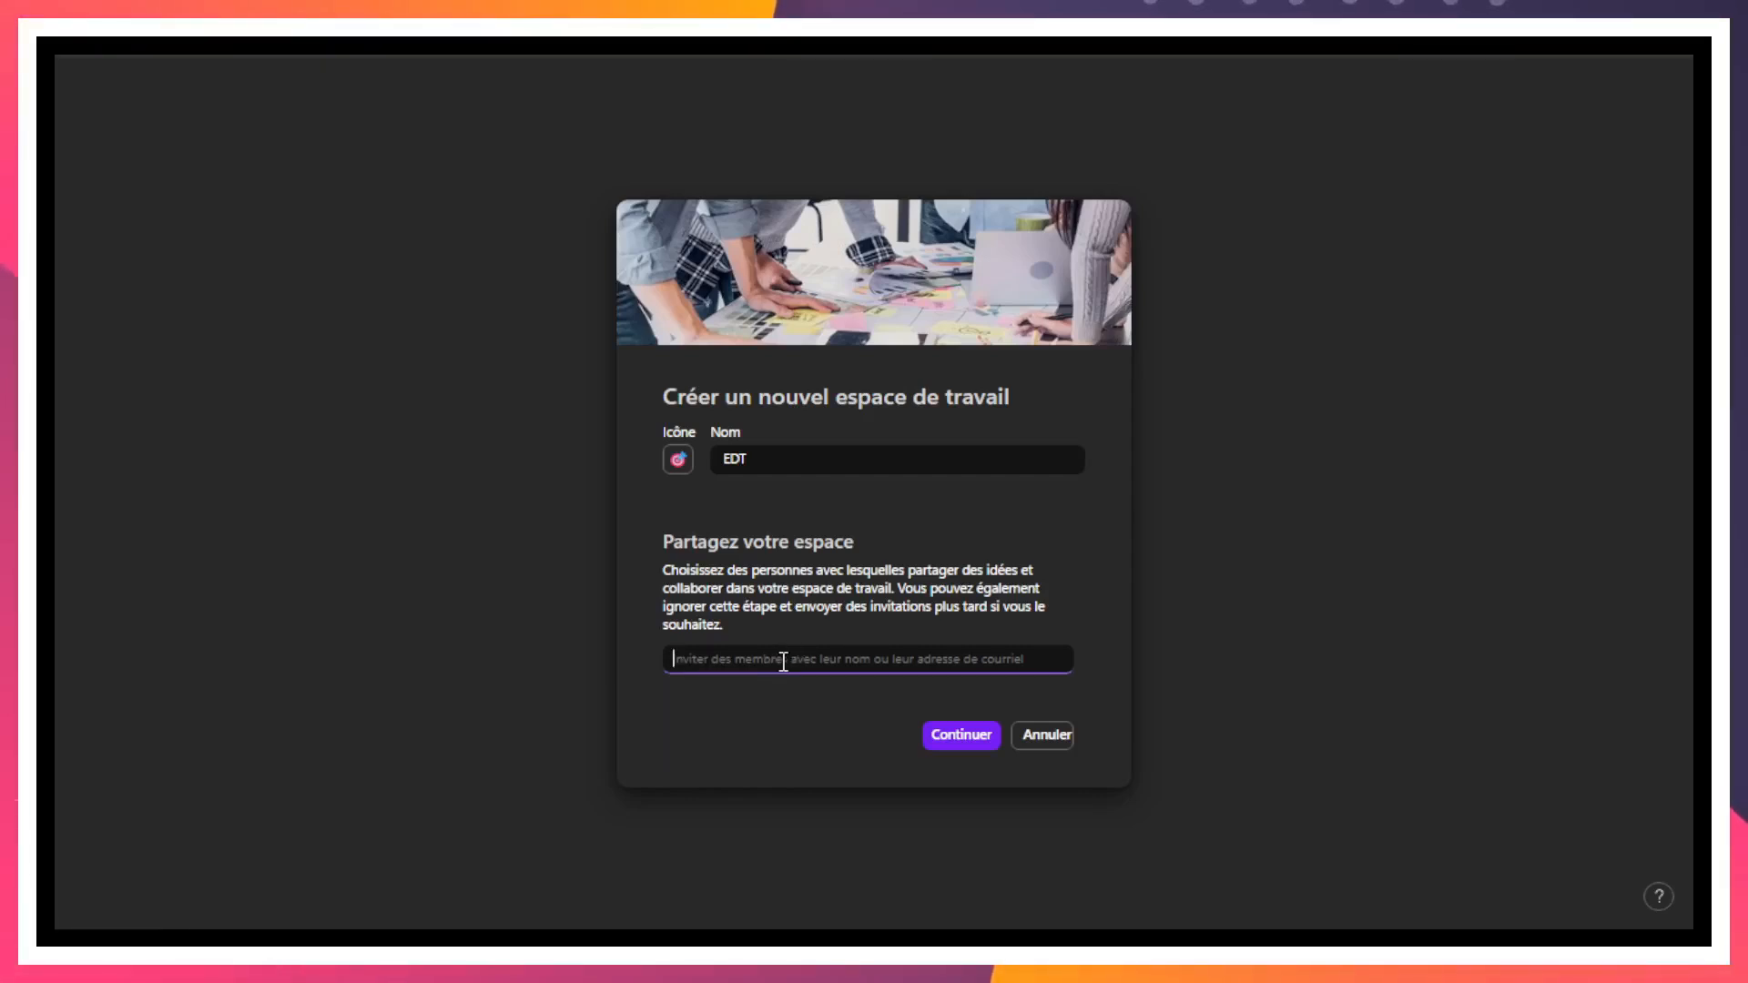
{"action": "type", "text": "s"}
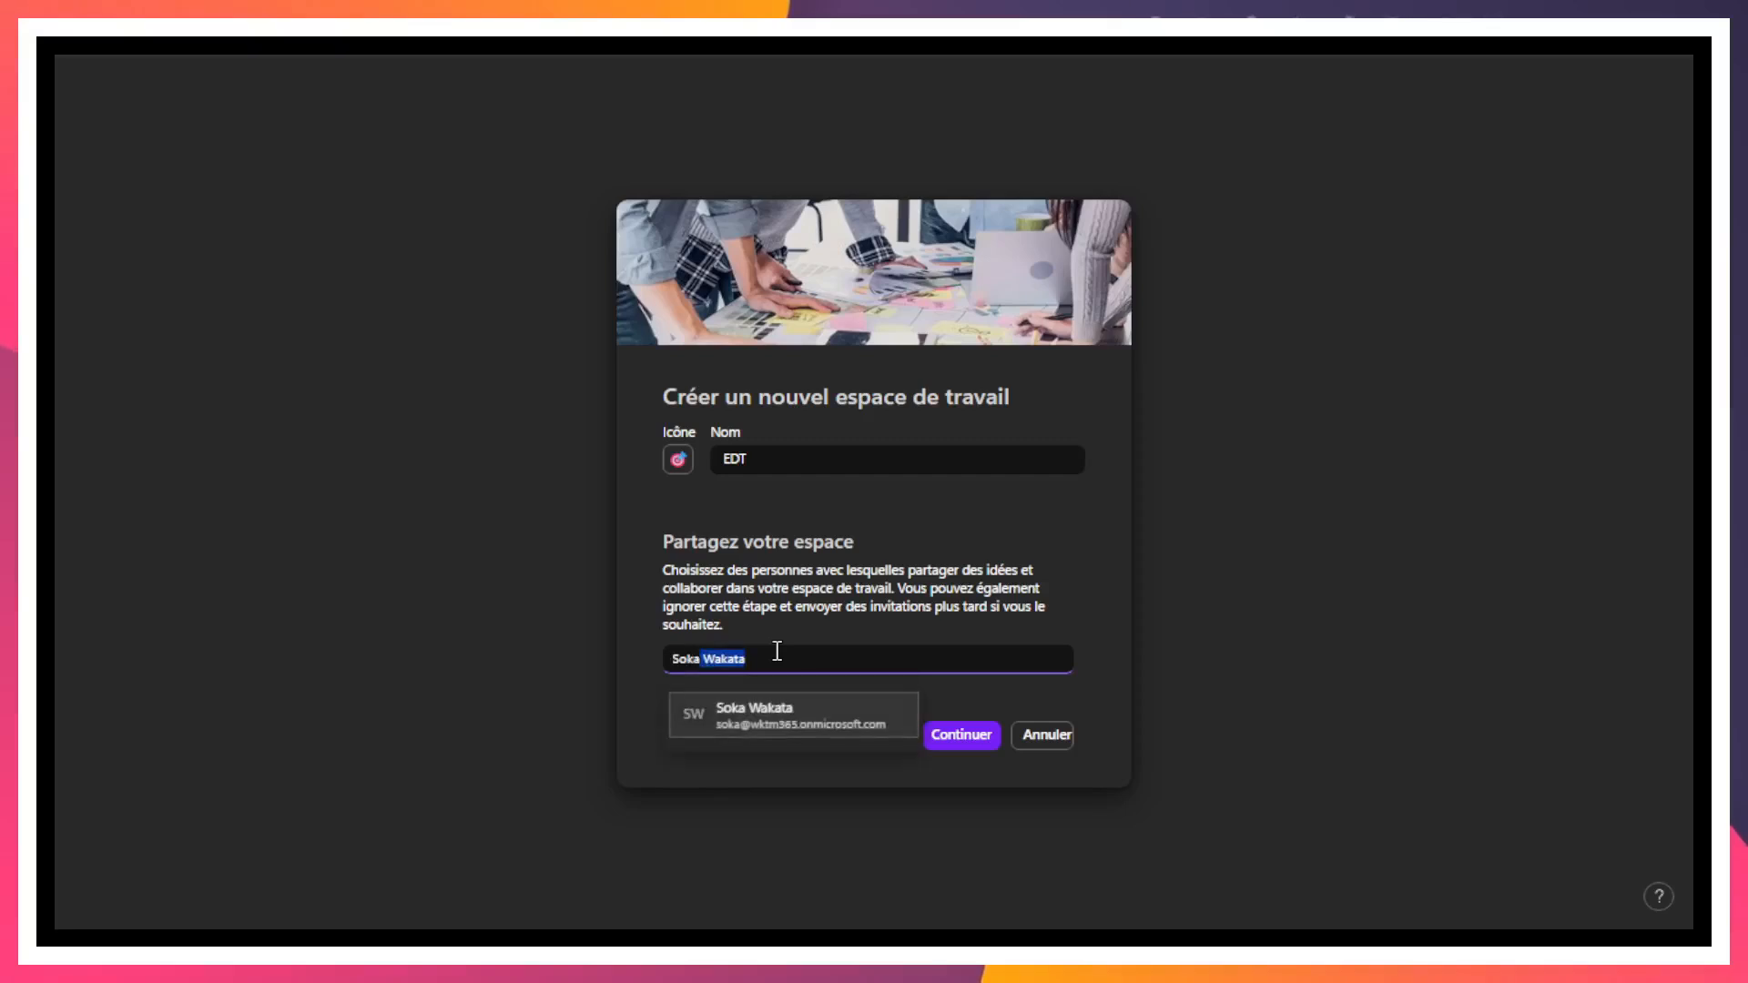
{"action": "key", "text": "Return"}
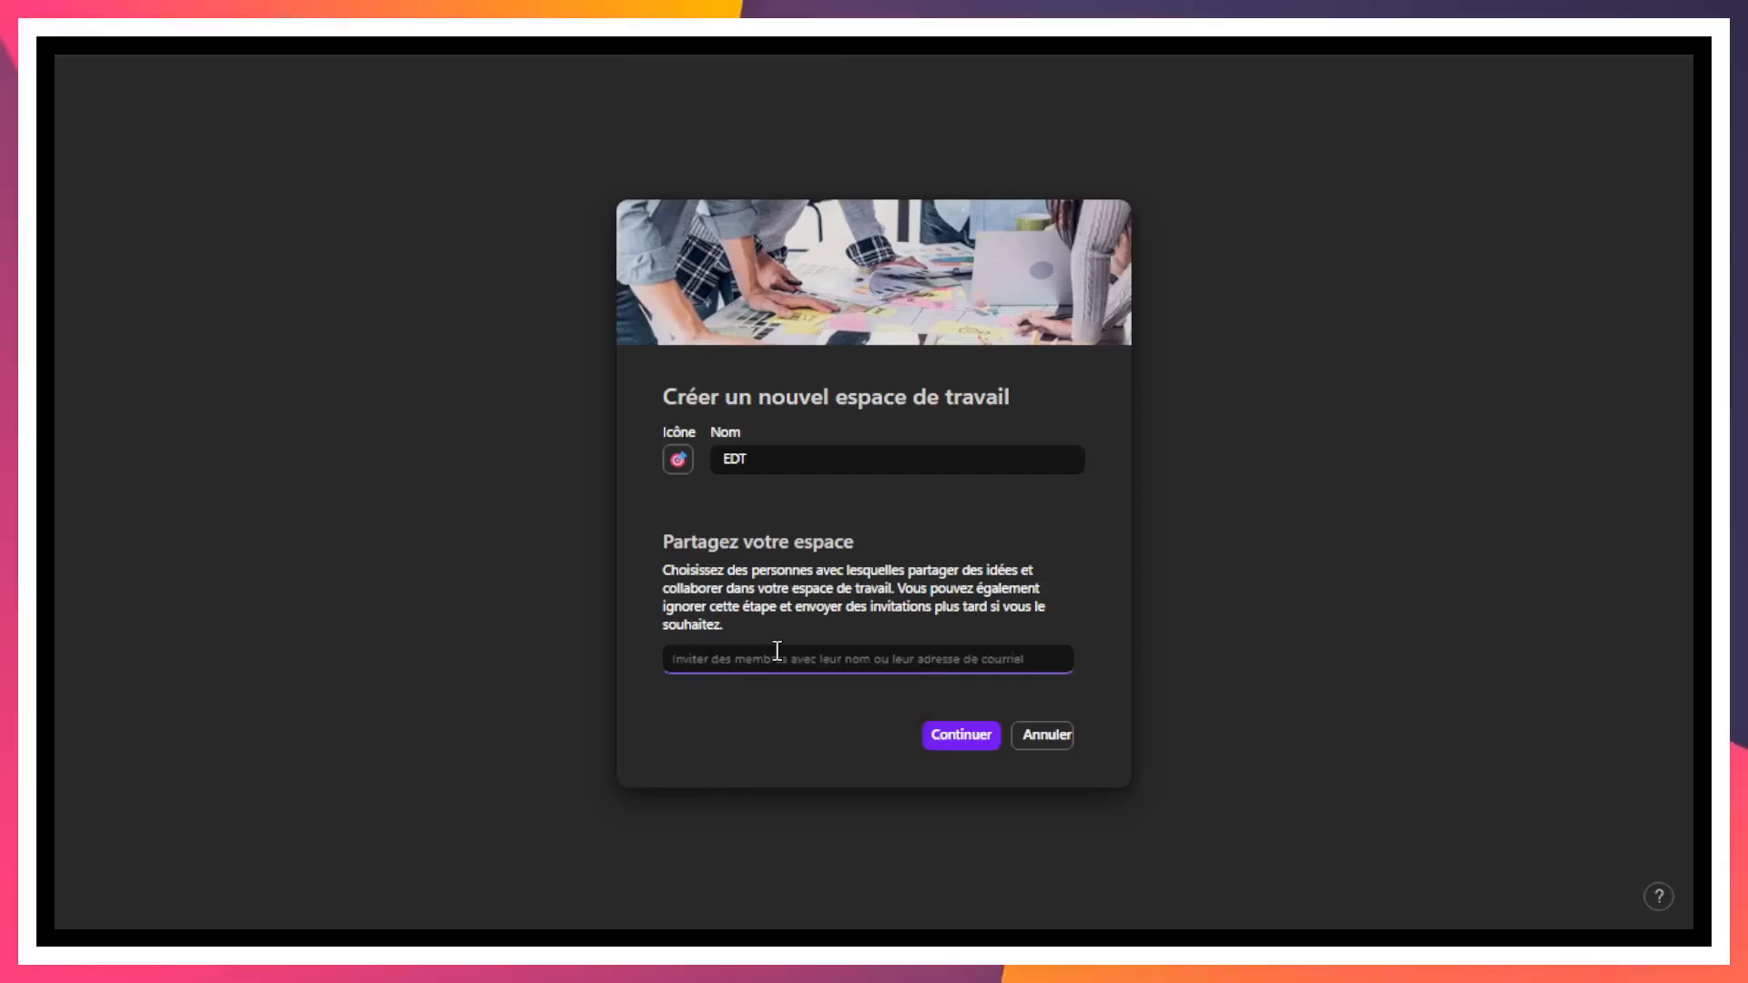
{"action": "type", "text": "team"}
{"action": "key", "text": "BackSpace"}
{"action": "key", "text": "BackSpace"}
{"action": "key", "text": "BackSpace"}
{"action": "key", "text": "BackSpace"}
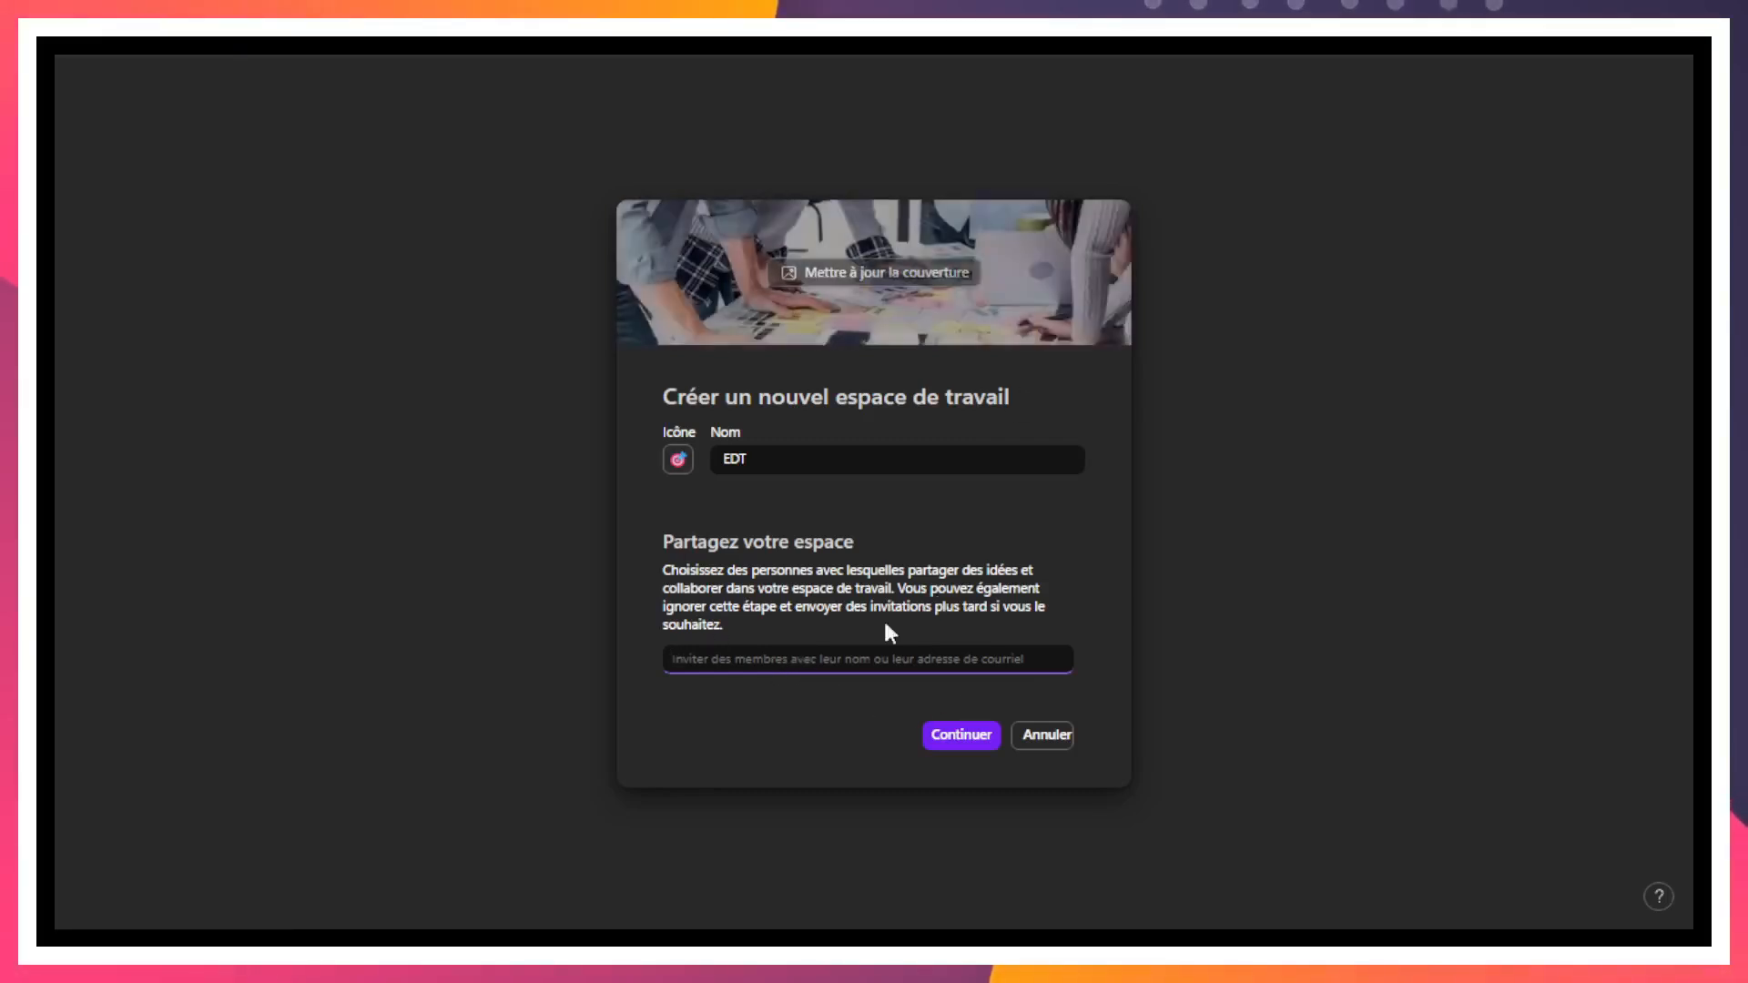
Step: Continue without inviting members, submit the keyword "EDT" for file suggestions and create the workspace
{"action": "left_click", "coordinate": [951, 737]}
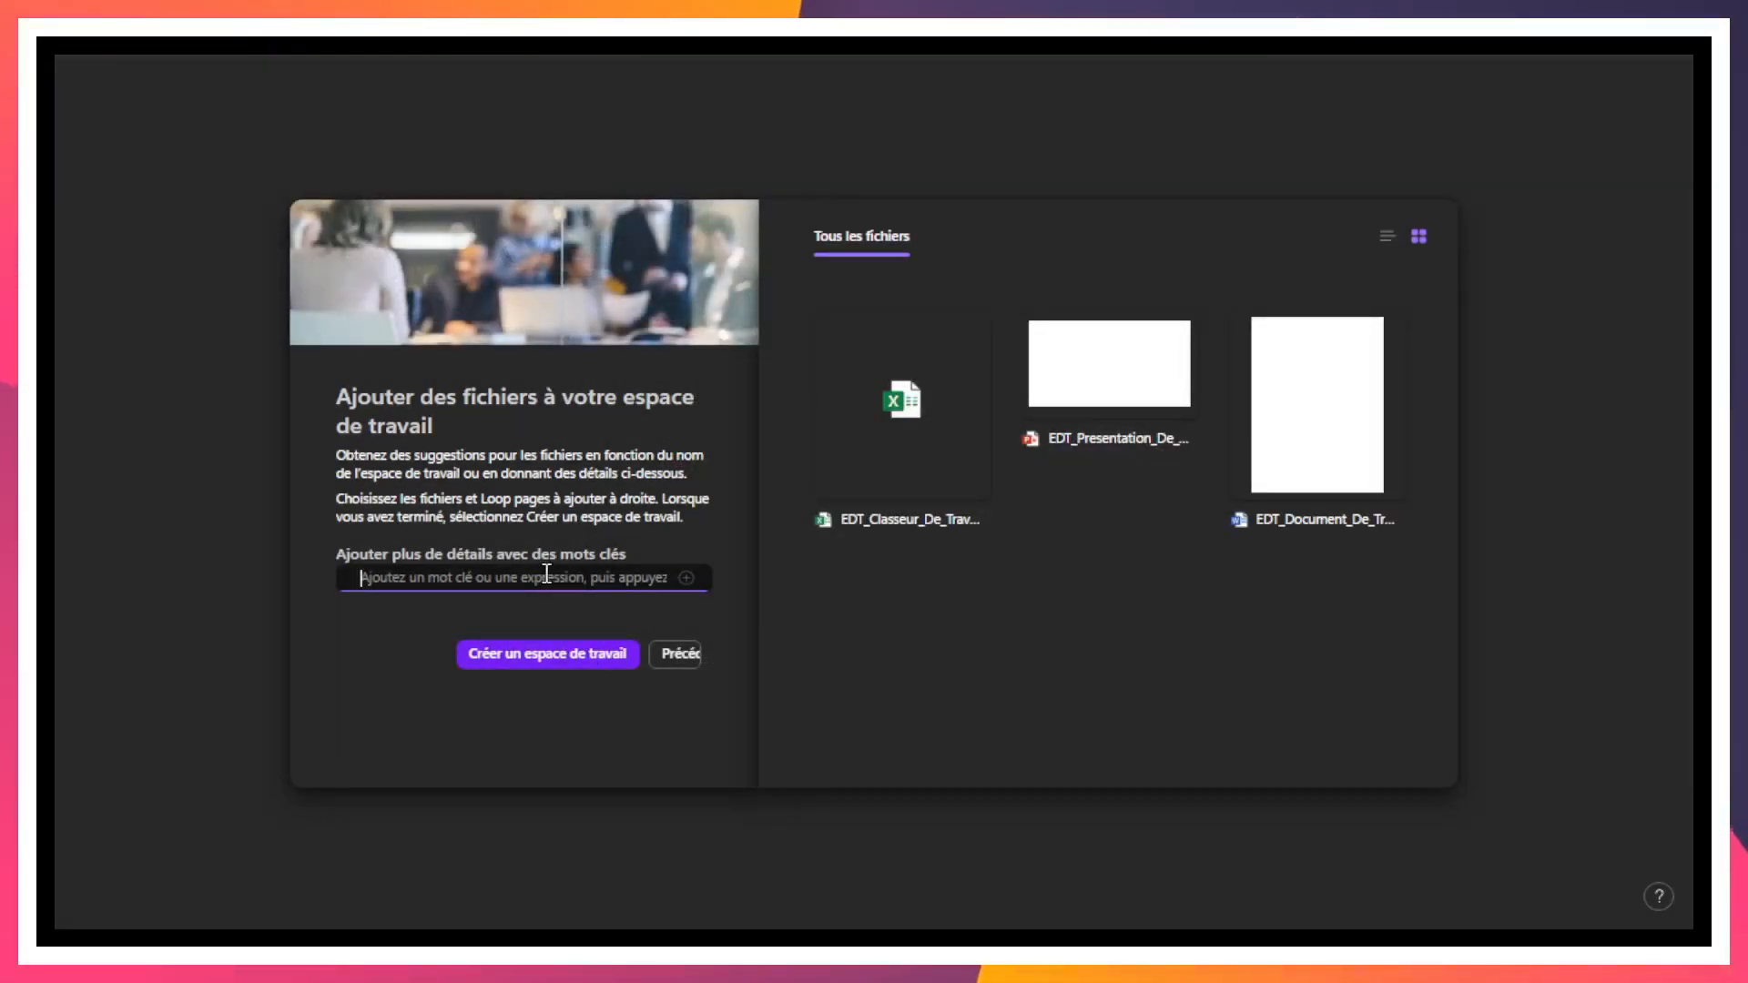
{"action": "type", "text": "EDT"}
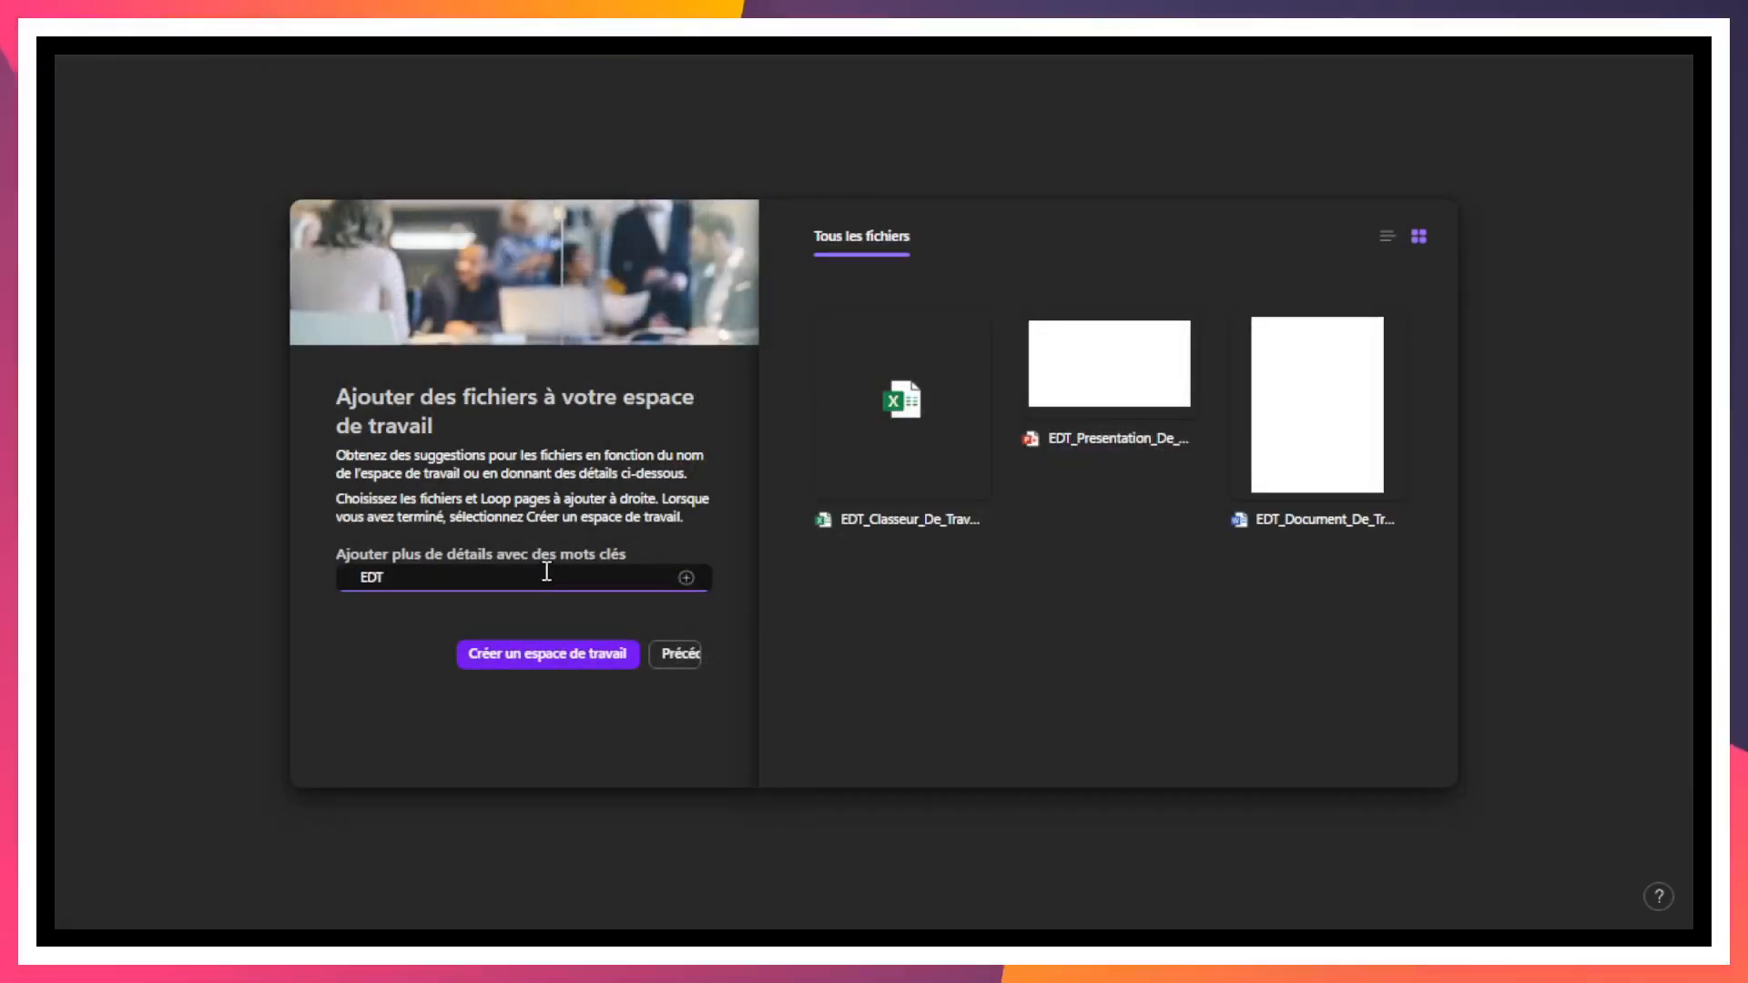
{"action": "left_click", "coordinate": [686, 579]}
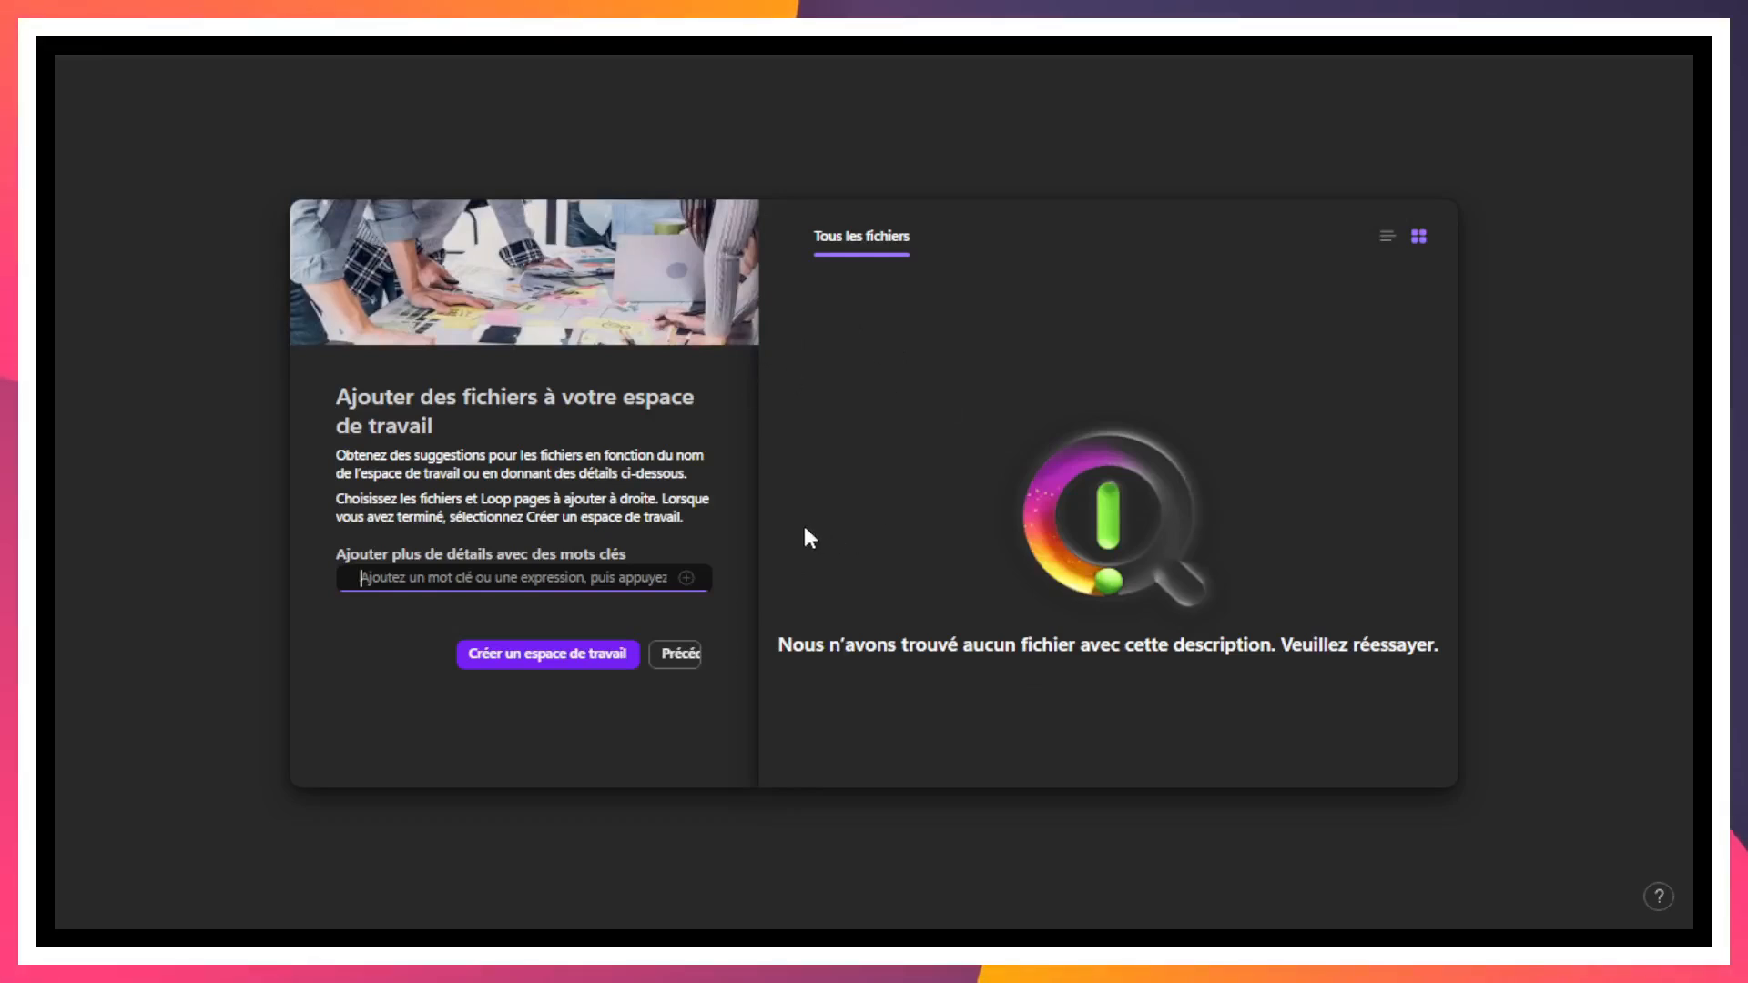
{"action": "left_click", "coordinate": [565, 663]}
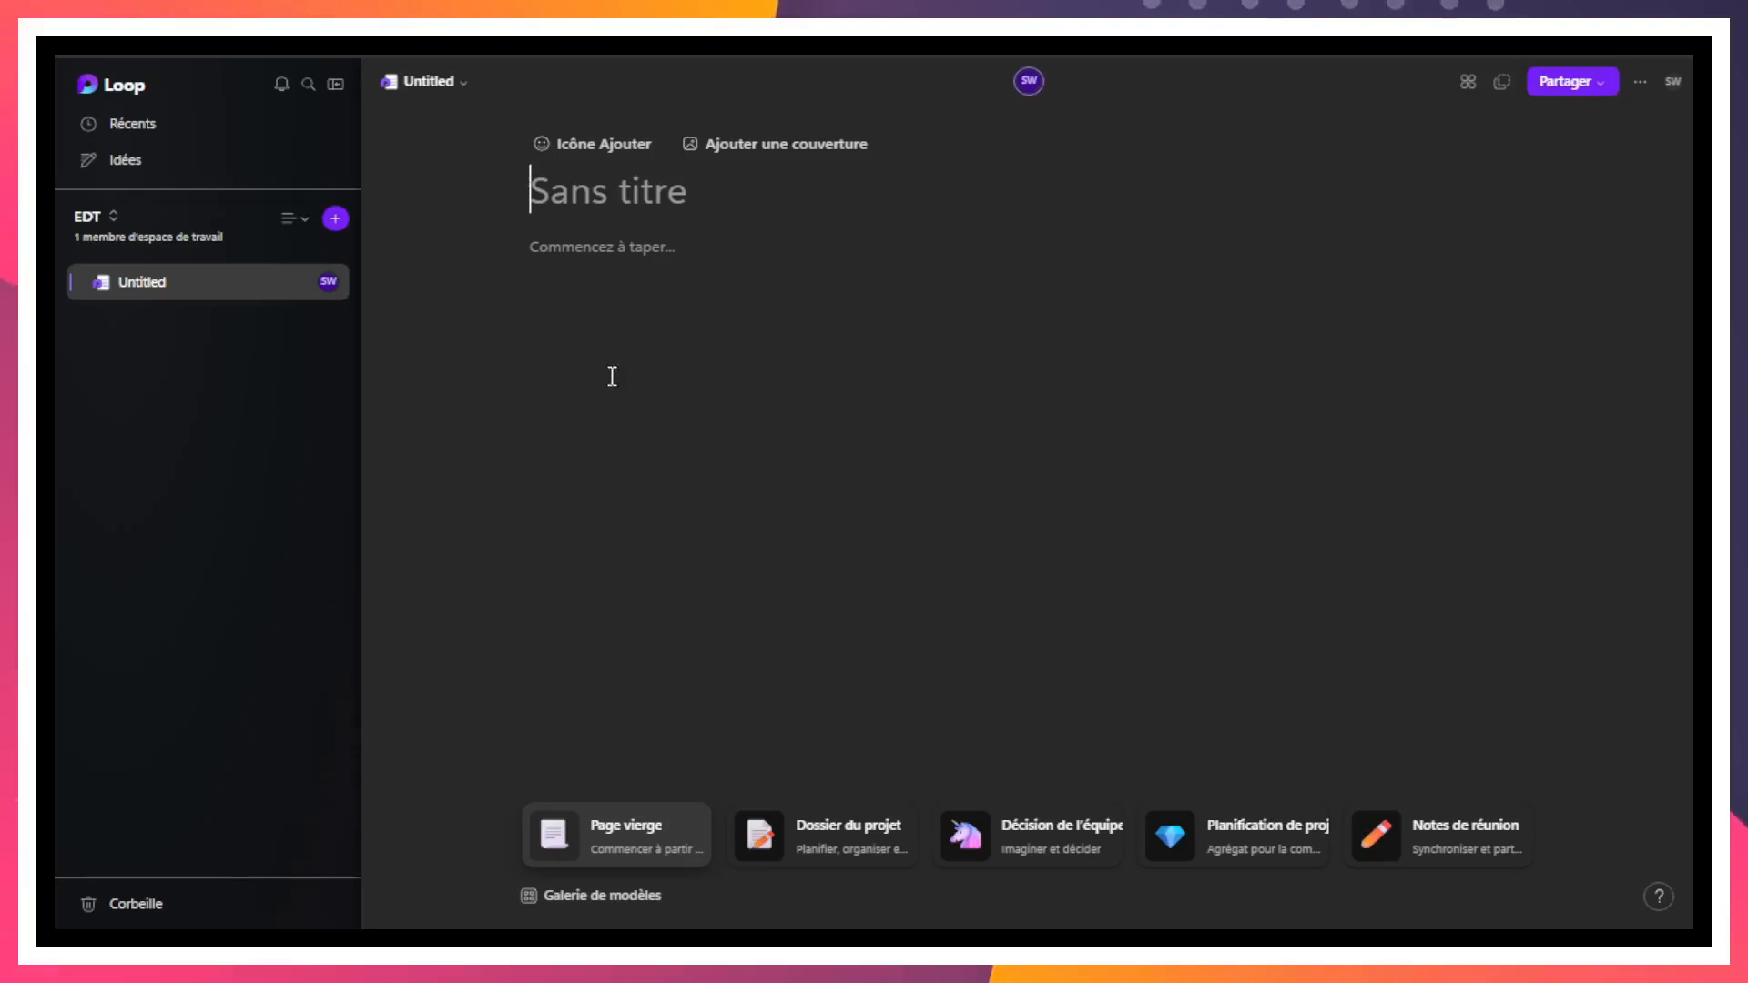
Step: Return to the workspace overview, reopen the EDT workspace and check who has its untitled page open
{"action": "left_click", "coordinate": [127, 87]}
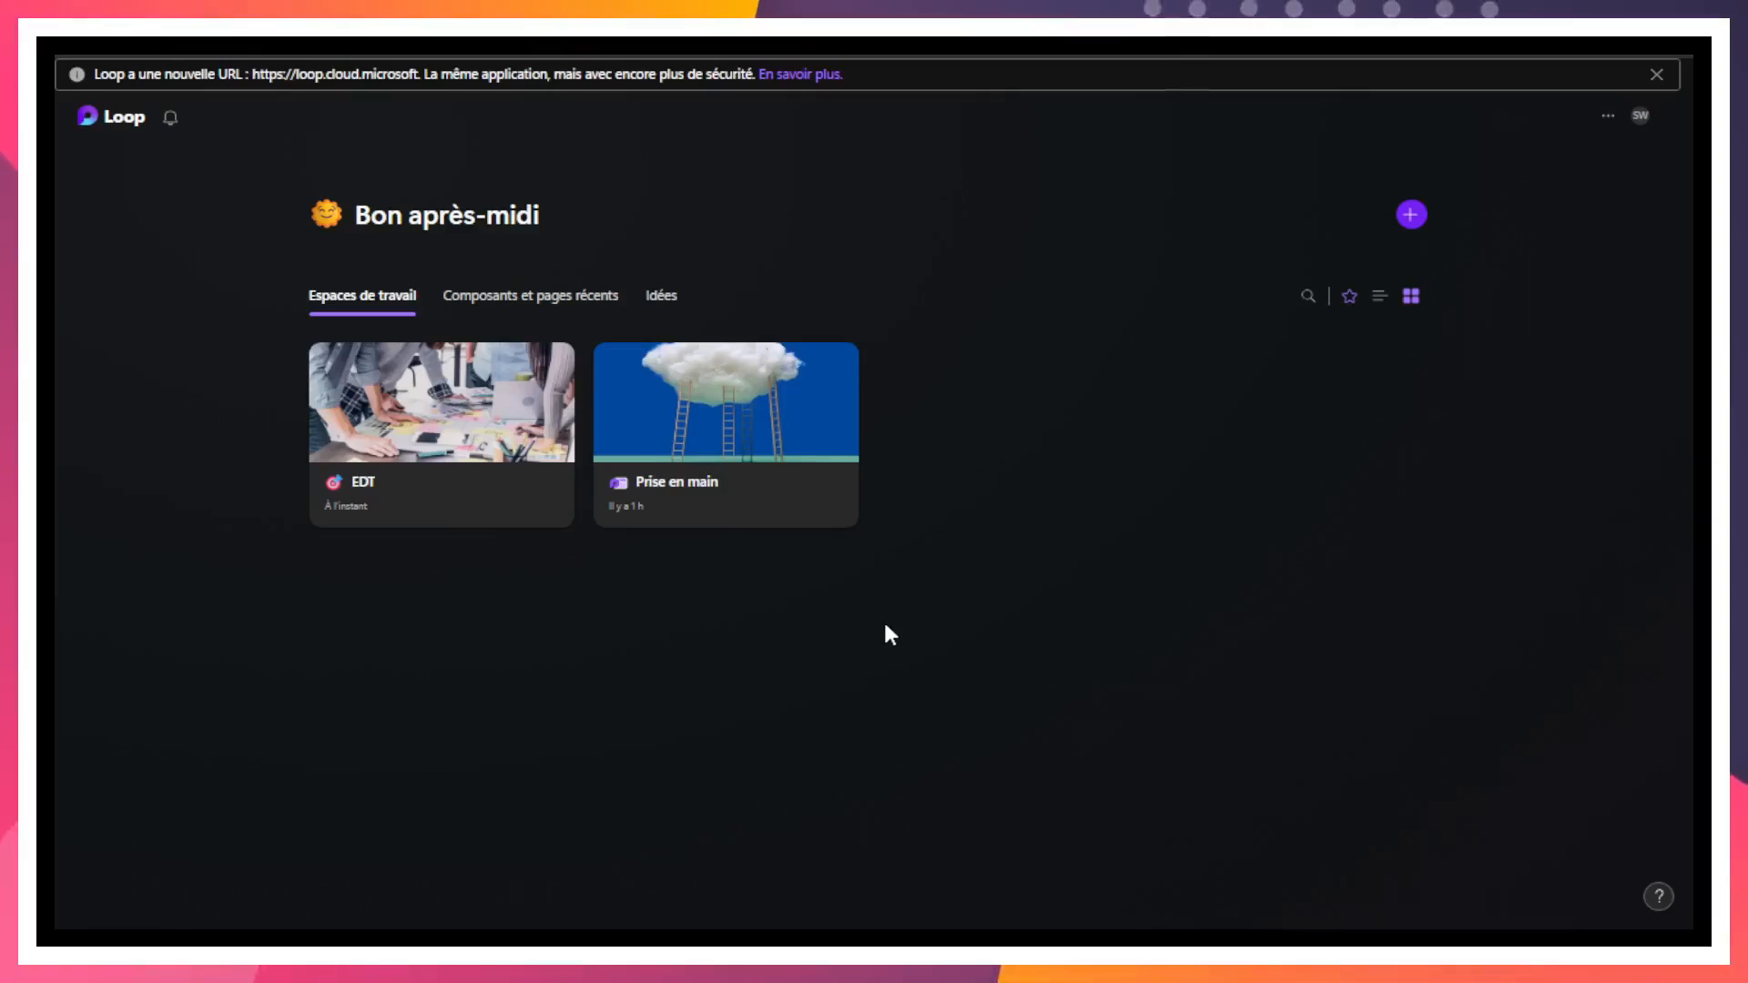
{"action": "left_click", "coordinate": [449, 405]}
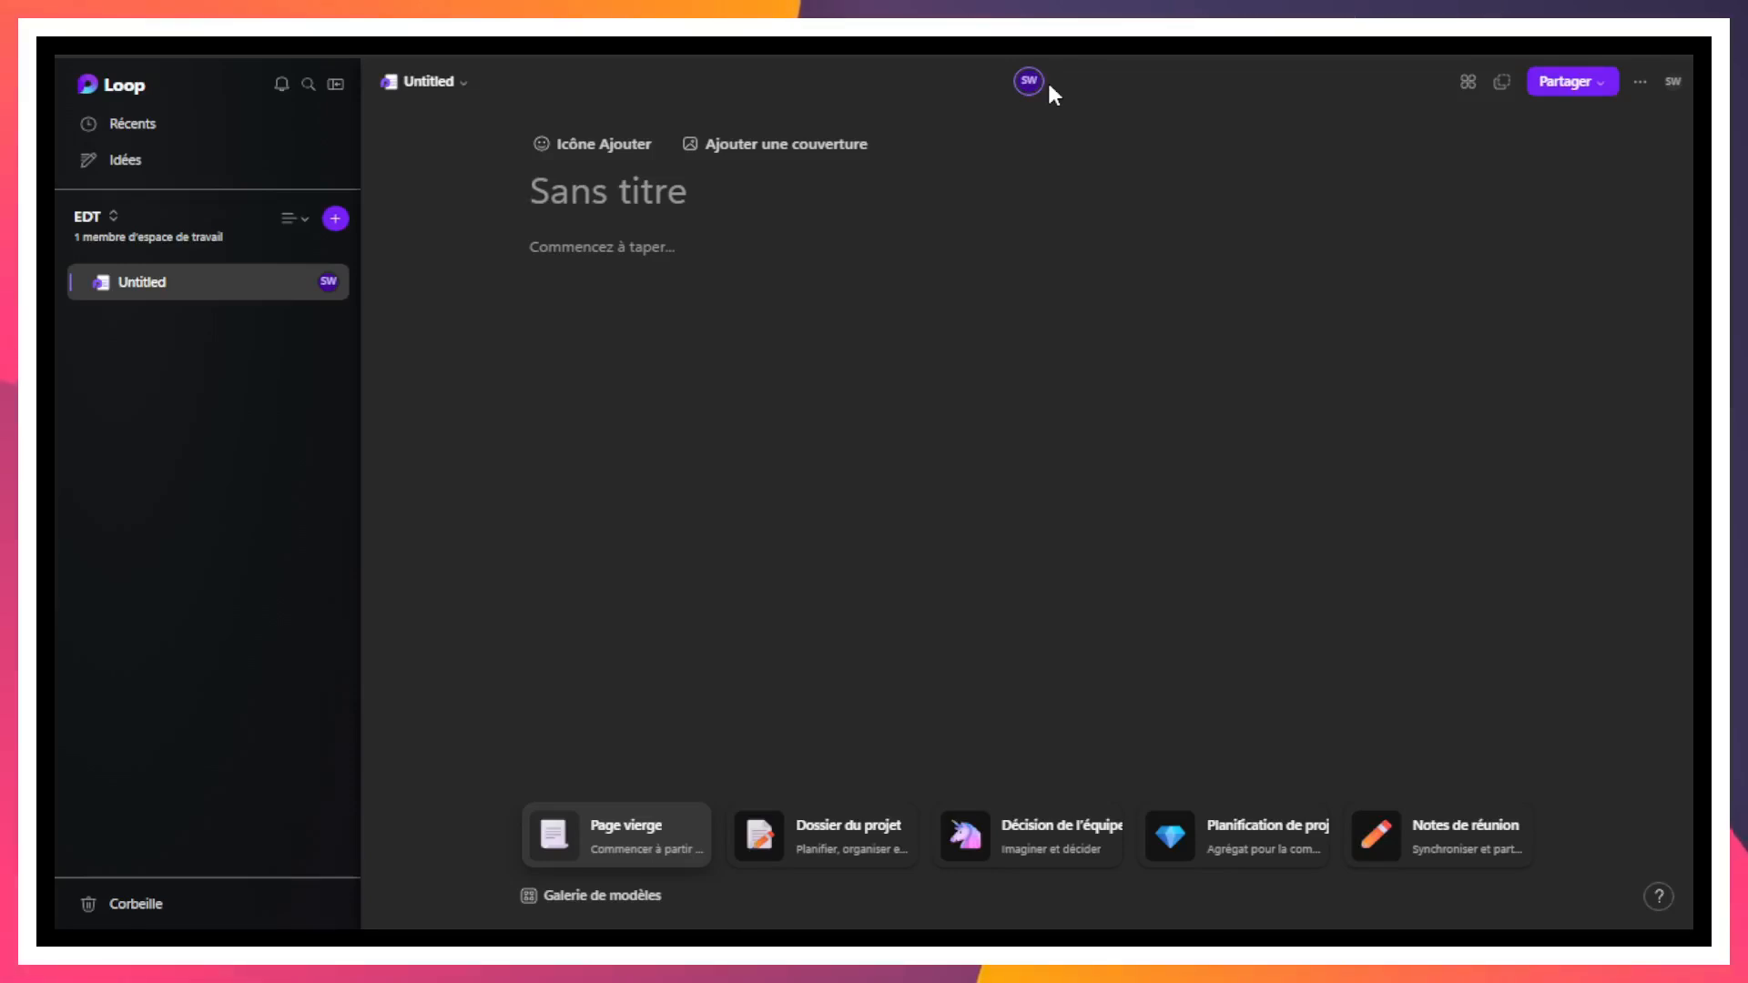
{"action": "mouse_move", "coordinate": [1036, 87]}
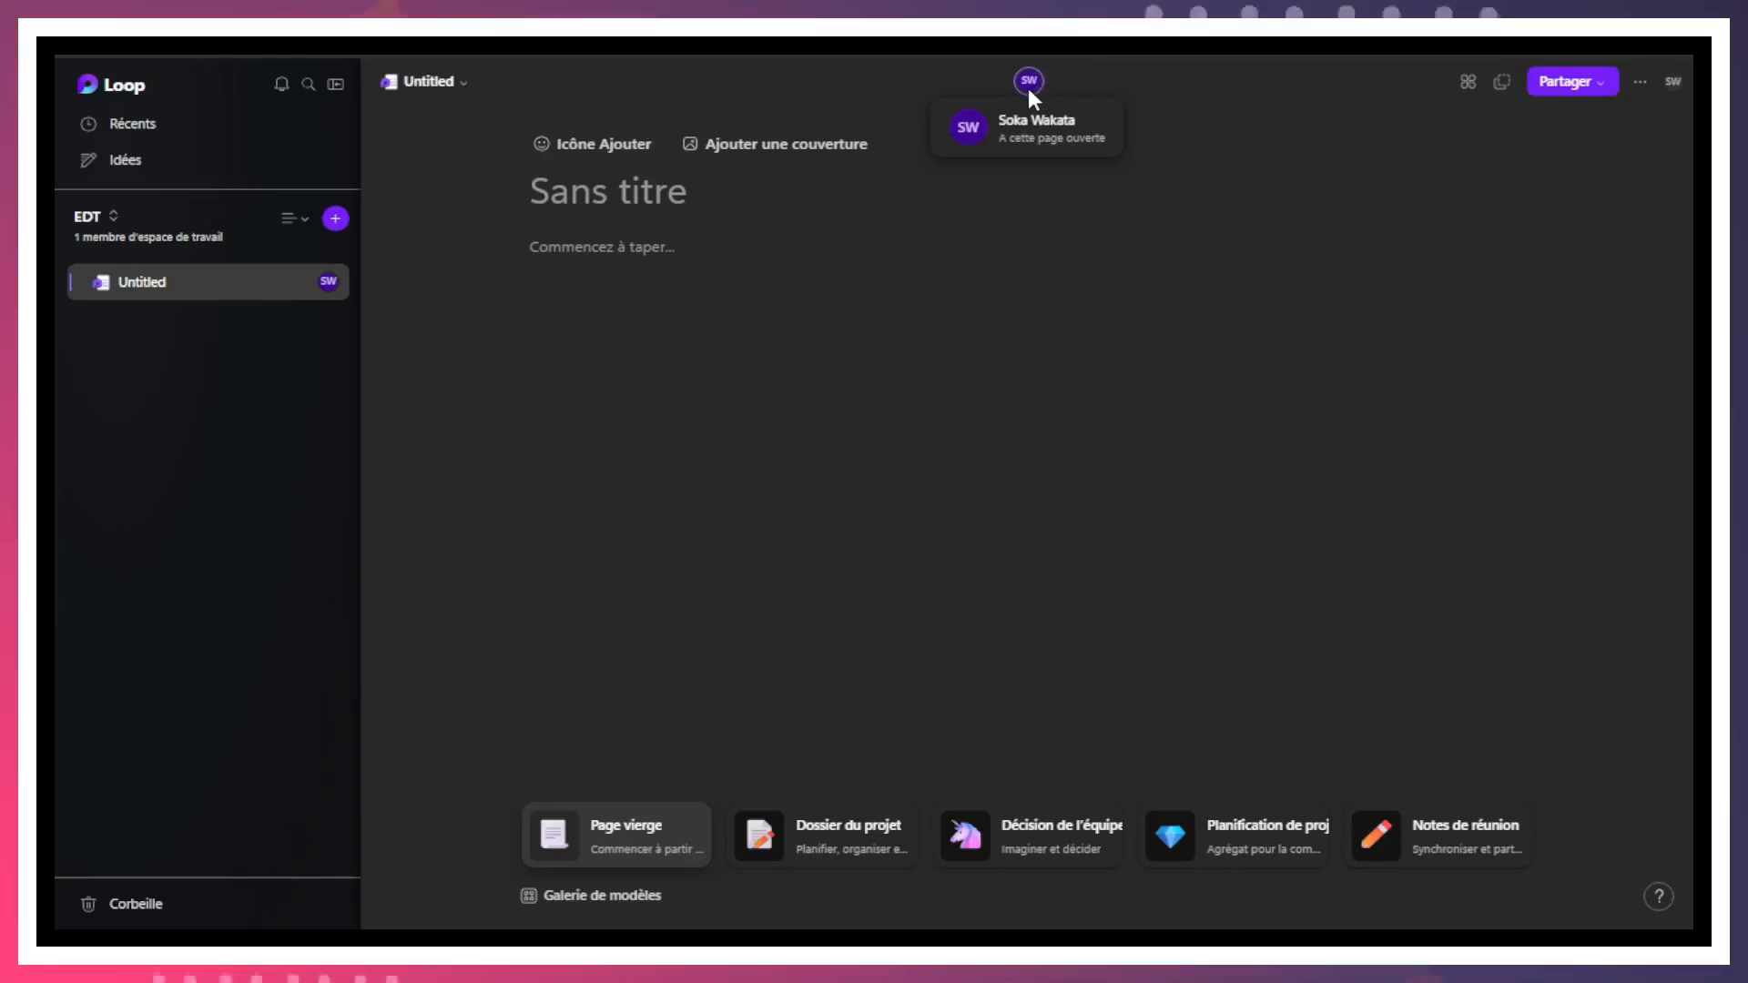